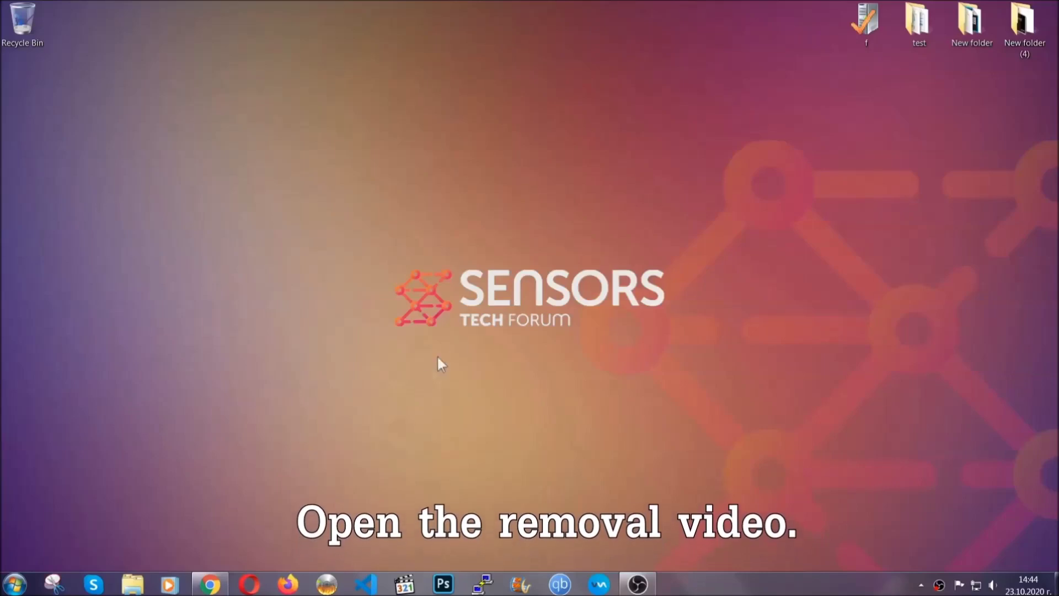
- Follow the sensorstechforum.com link in the video description and run the downloaded SpyHunter-Installer.exe
left_click(211, 587)
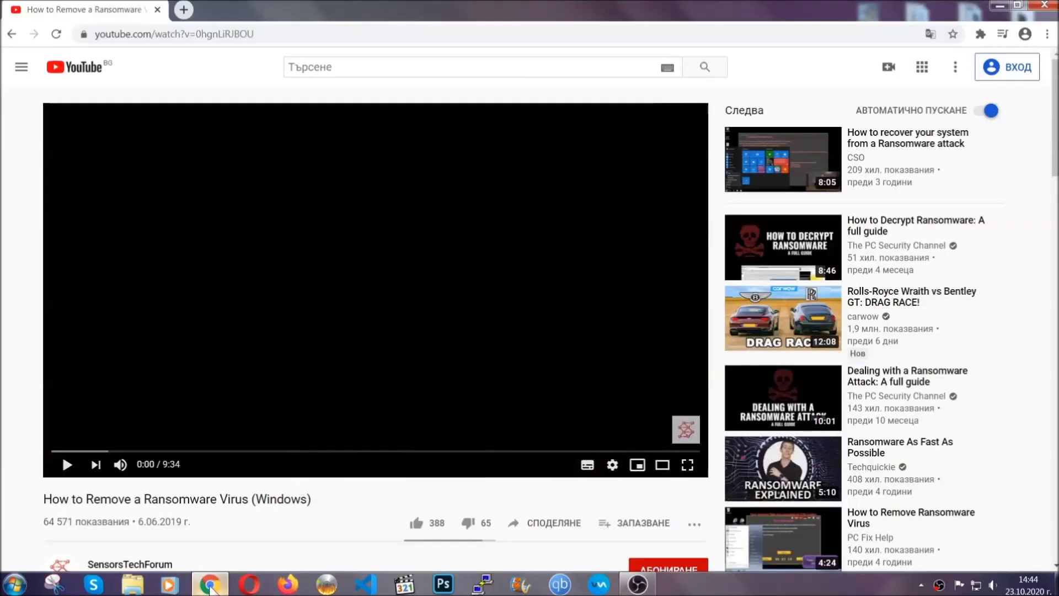
scroll(192, 450, "down", 3)
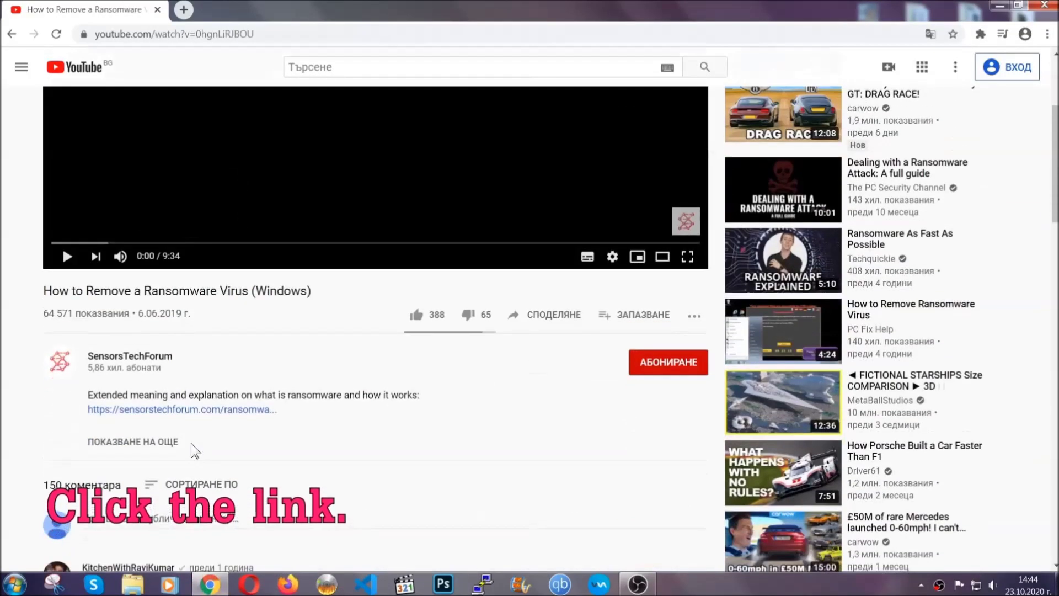
left_click(210, 411)
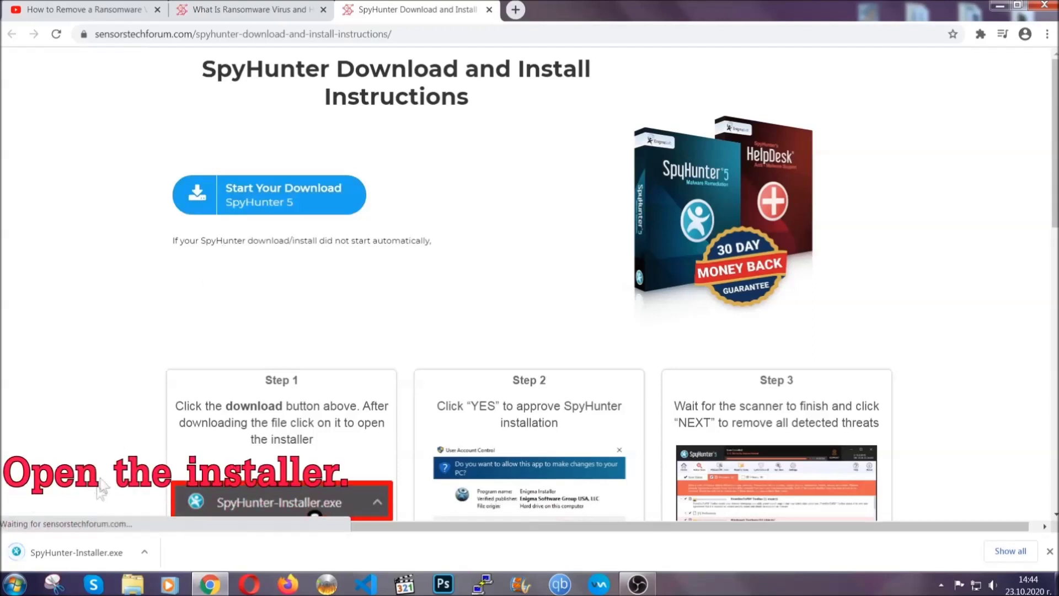
left_click(75, 550)
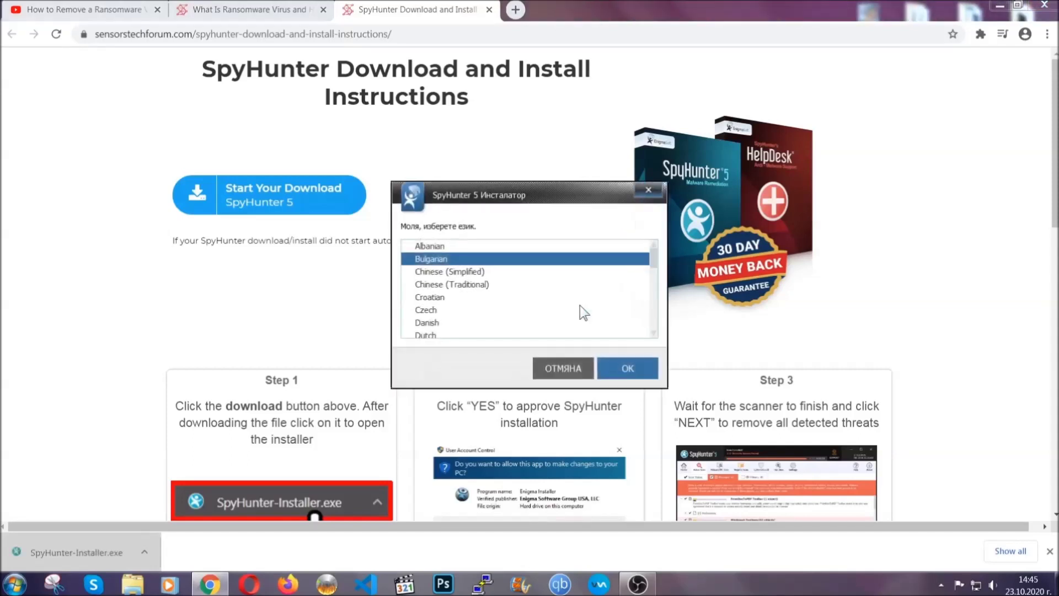
- Install SpyHunter 5 in English, accepting the EULA and Privacy Policy, and finish setup
scroll(550, 306, "down", 2)
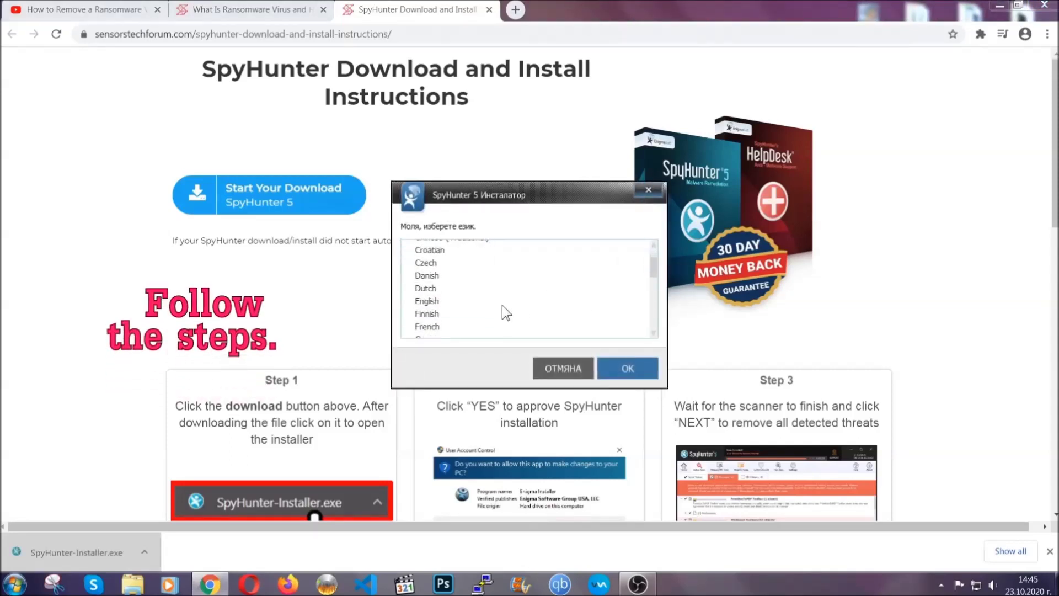
left_click(499, 301)
left_click(614, 367)
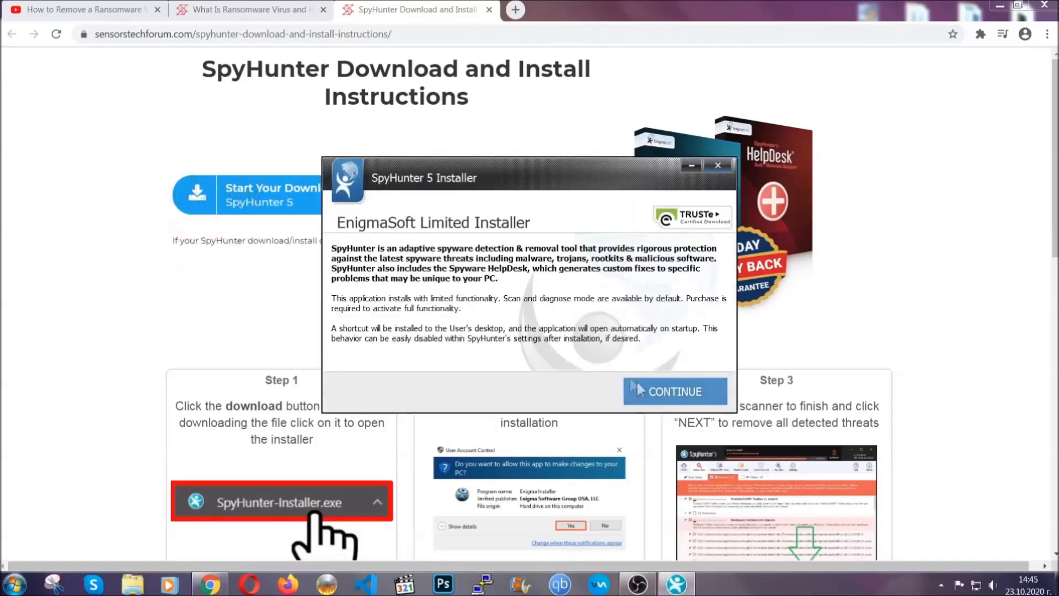
left_click(637, 387)
left_click(607, 357)
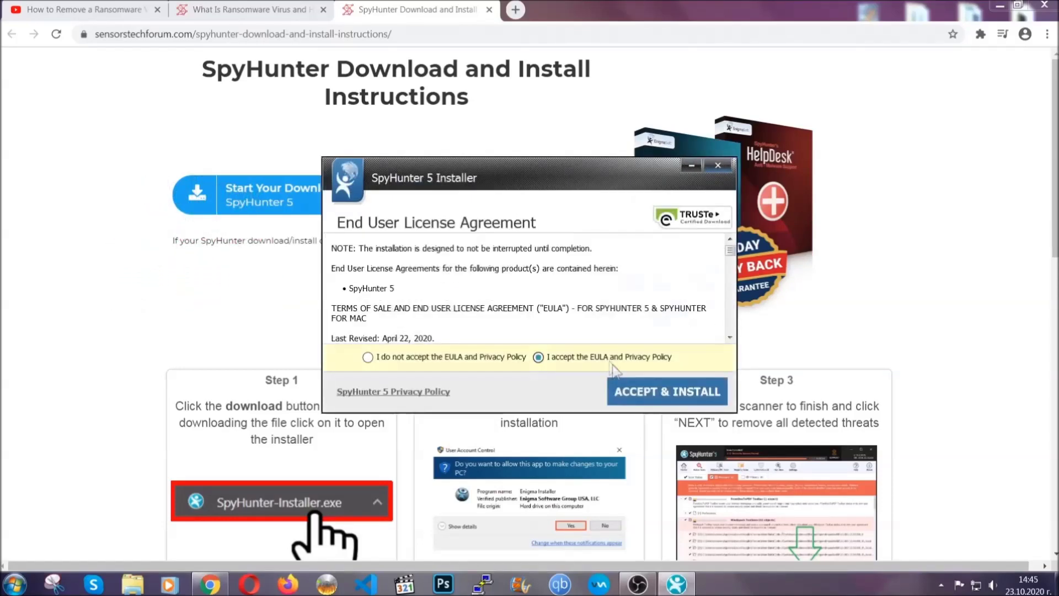
left_click(633, 388)
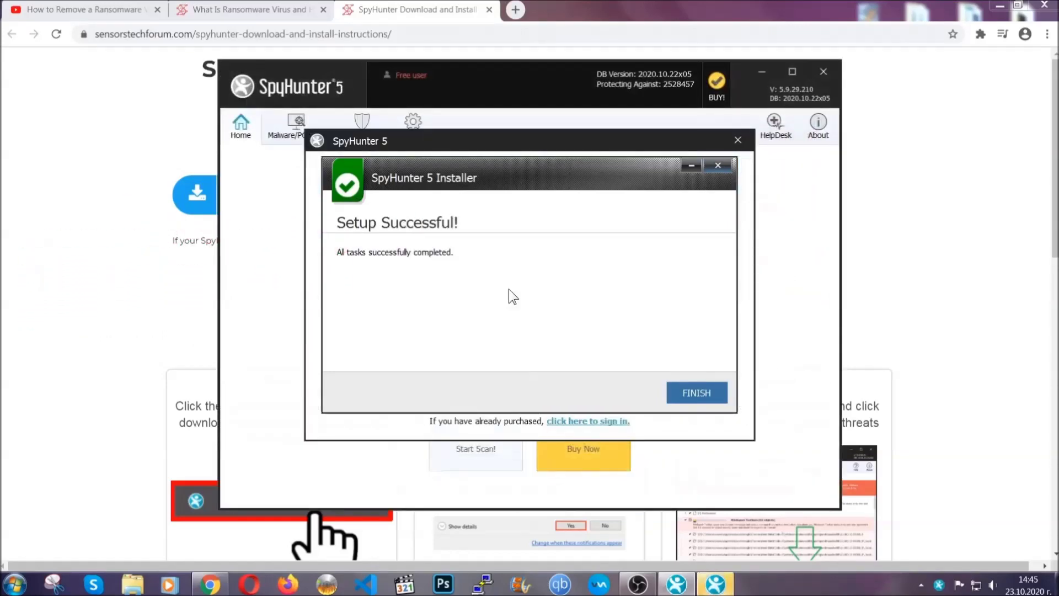
left_click(677, 395)
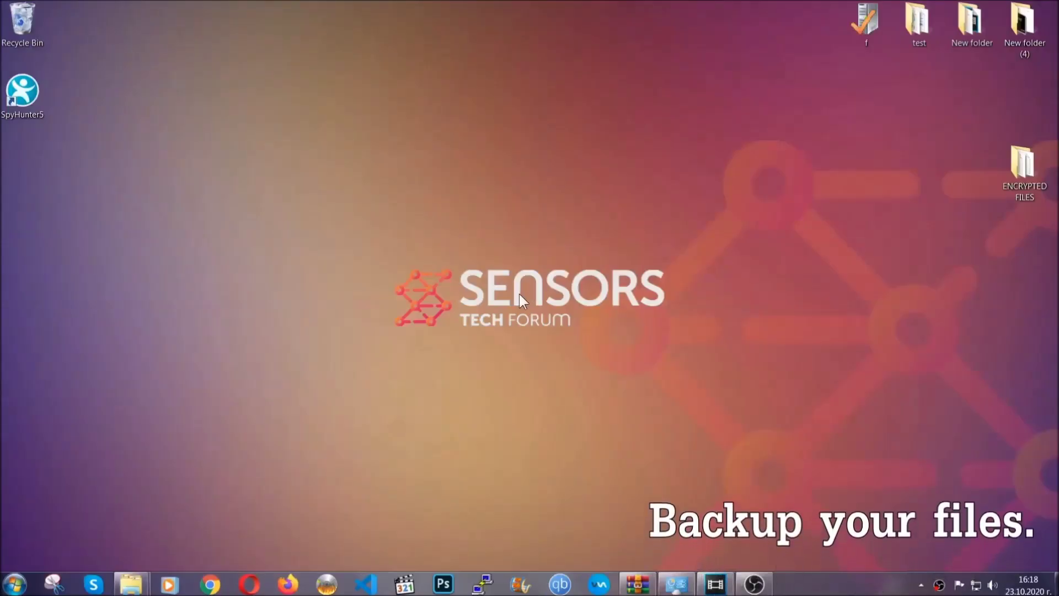
- Copy all six encrypted .efji files from the ENCRYPTED FILES folder
double_click(1017, 170)
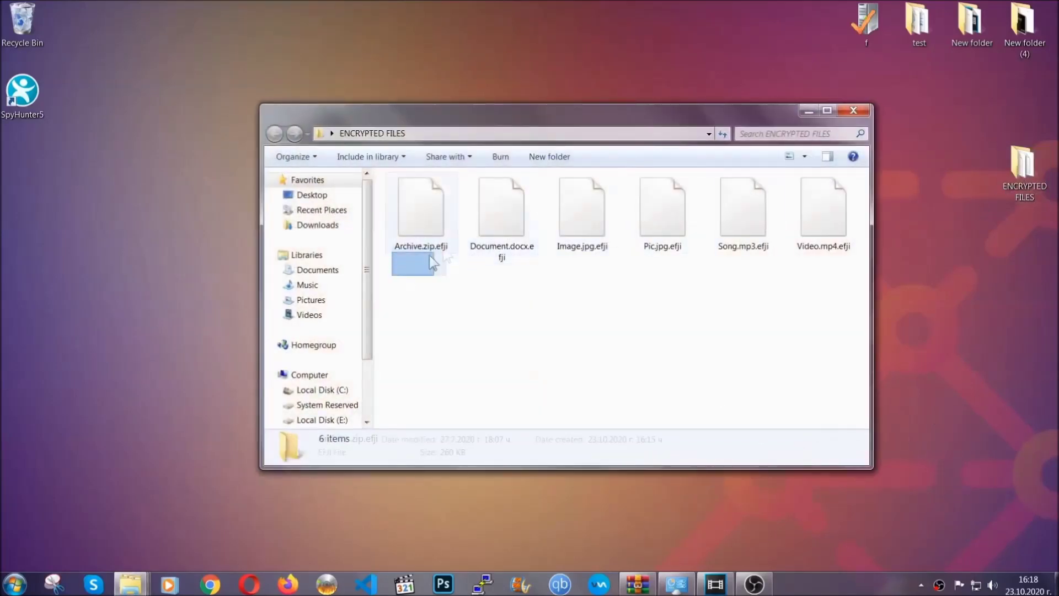
left_click_drag(434, 263, 828, 197)
right_click(828, 196)
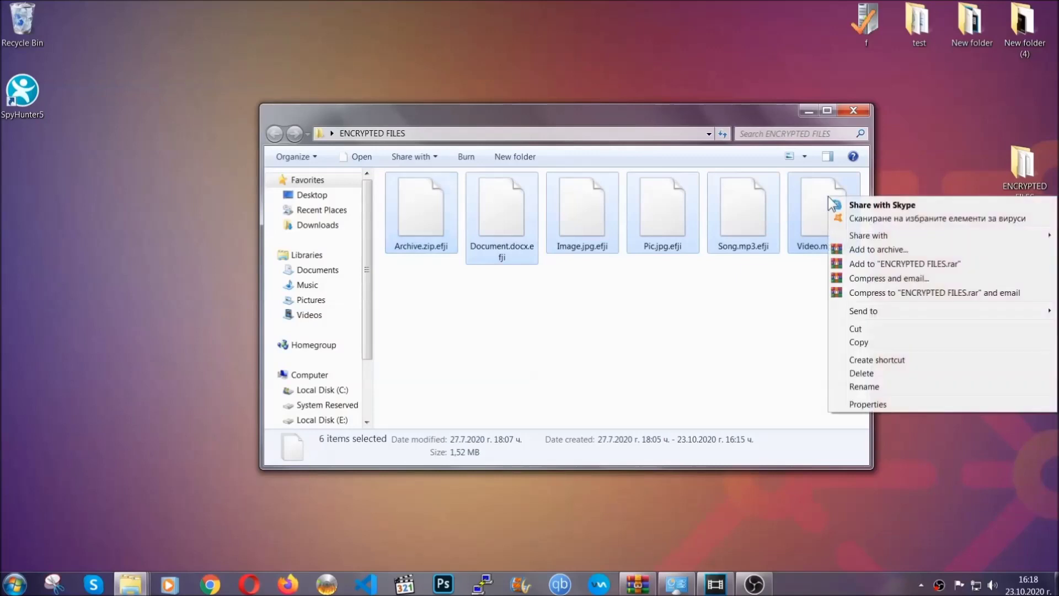
left_click(857, 343)
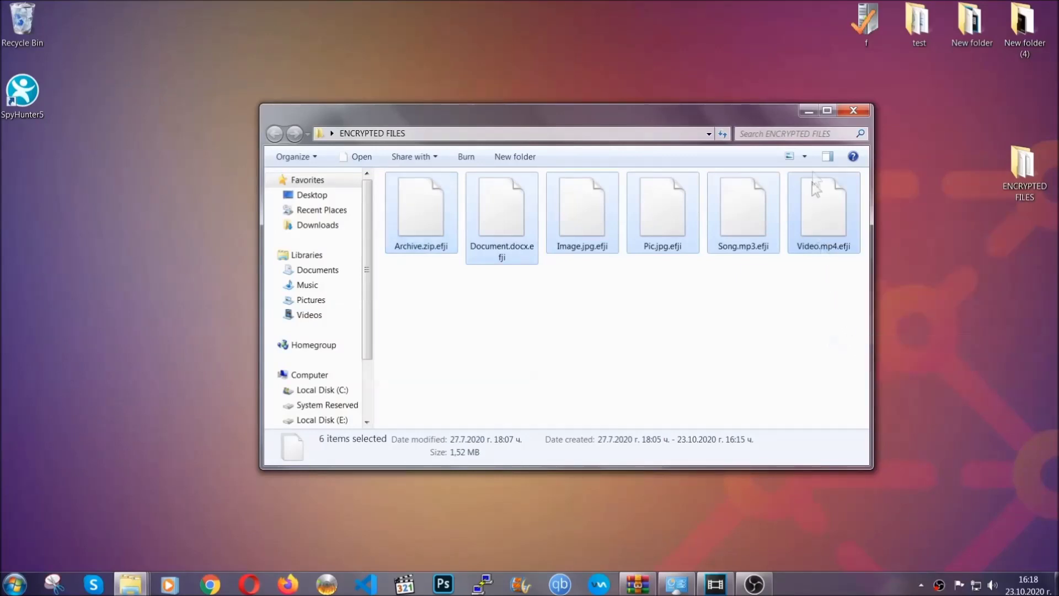
left_click(809, 111)
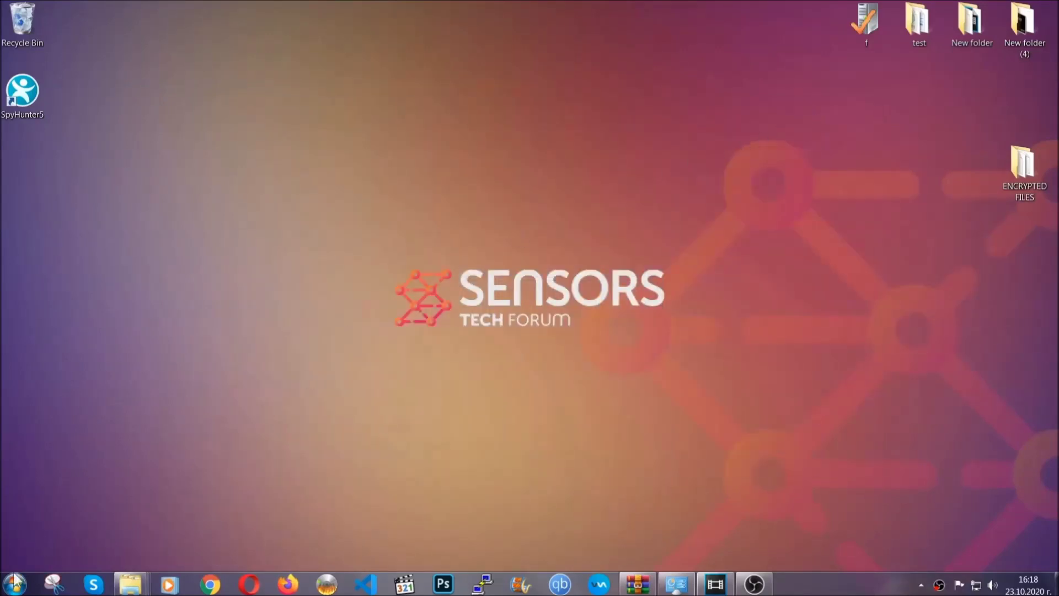
- Paste the copied files onto FLASH DRIVE (H:) and close the window
left_click(14, 583)
left_click(201, 414)
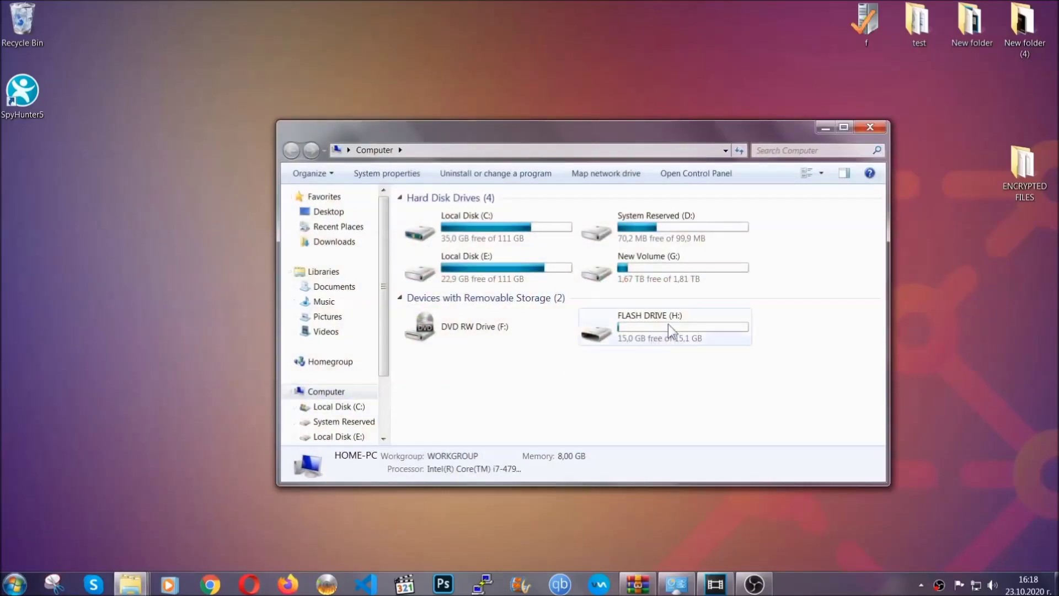
double_click(667, 323)
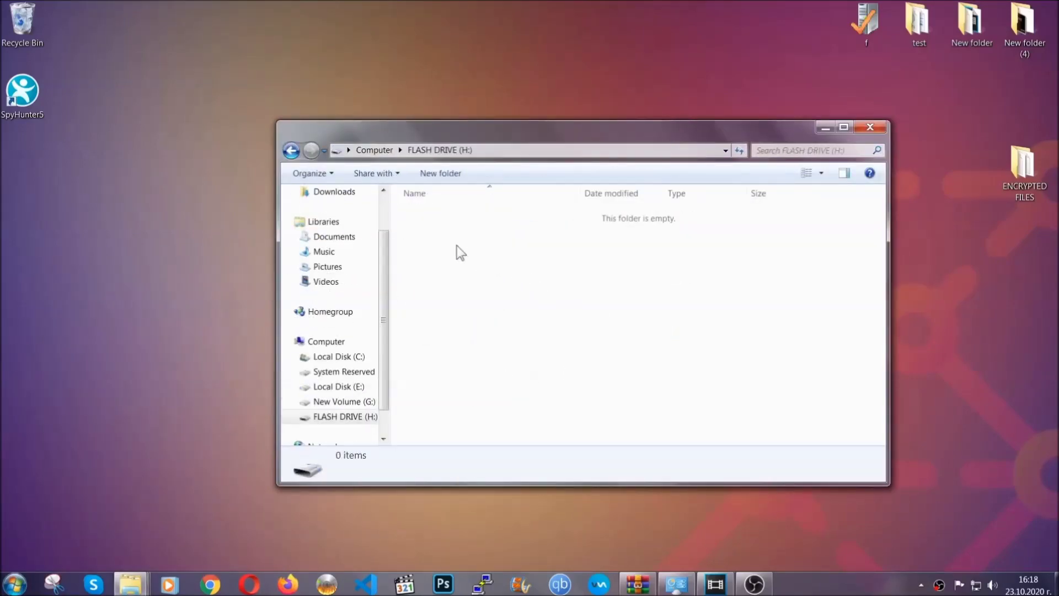
right_click(458, 251)
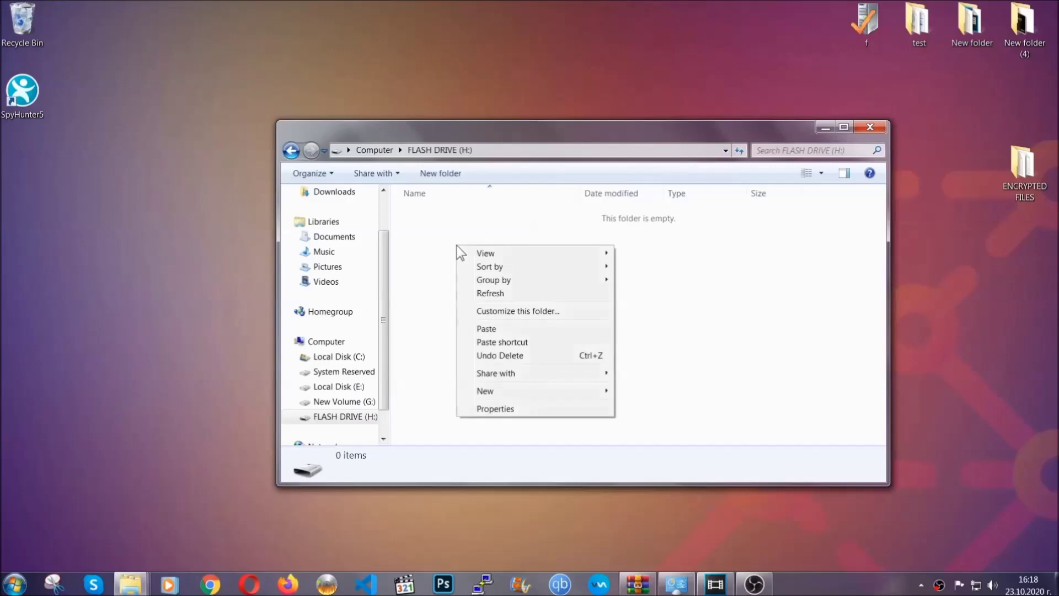
left_click(482, 329)
left_click(482, 329)
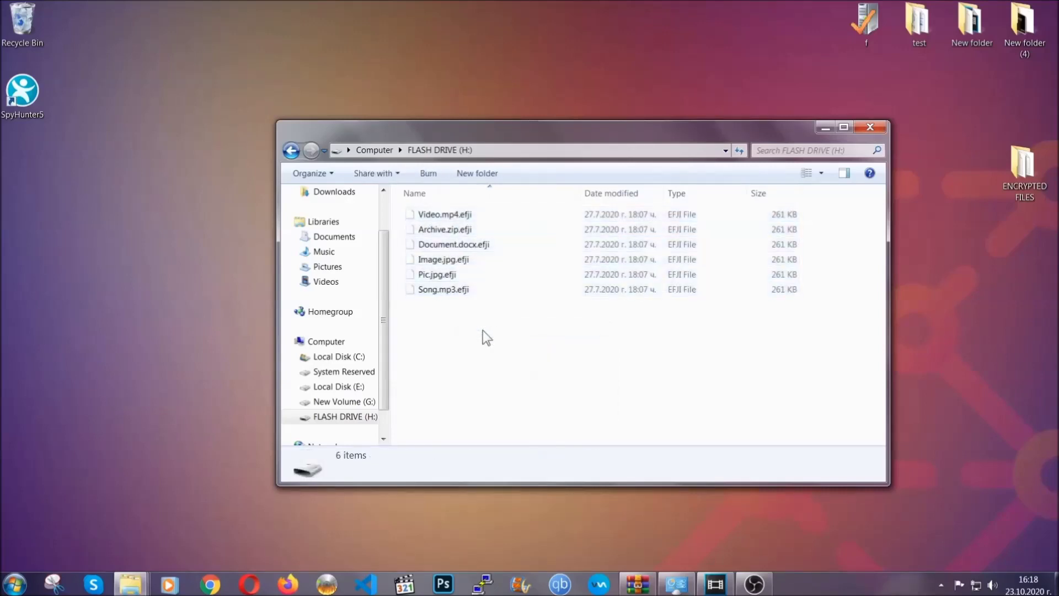
left_click(871, 127)
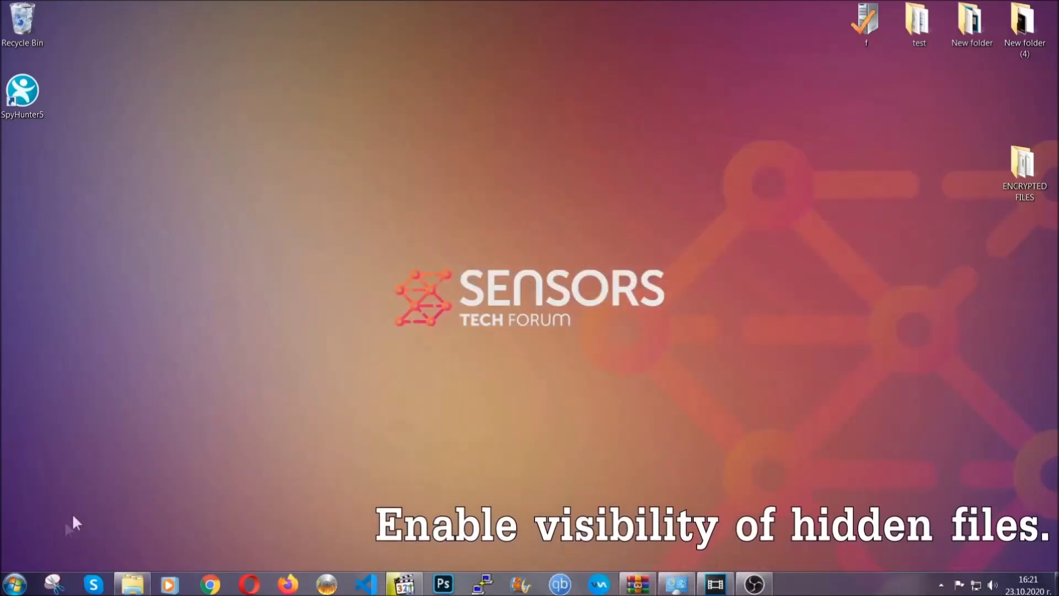
- Search 'show hidden files and folders' and apply 'Show hidden files, folders, and drives'
left_click(14, 583)
left_click(42, 553)
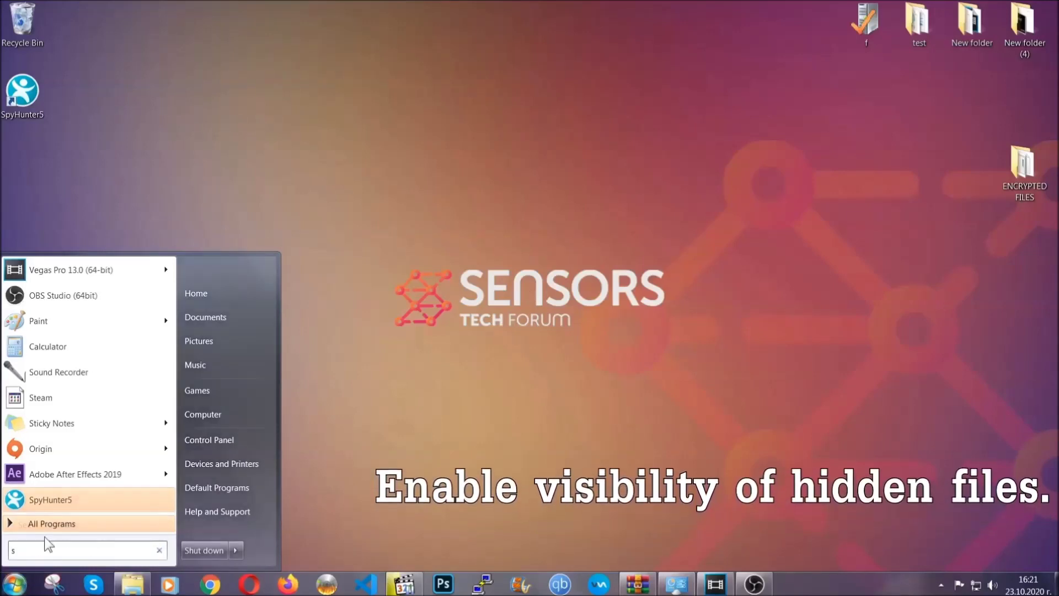
type("showh")
key("BackSpace")
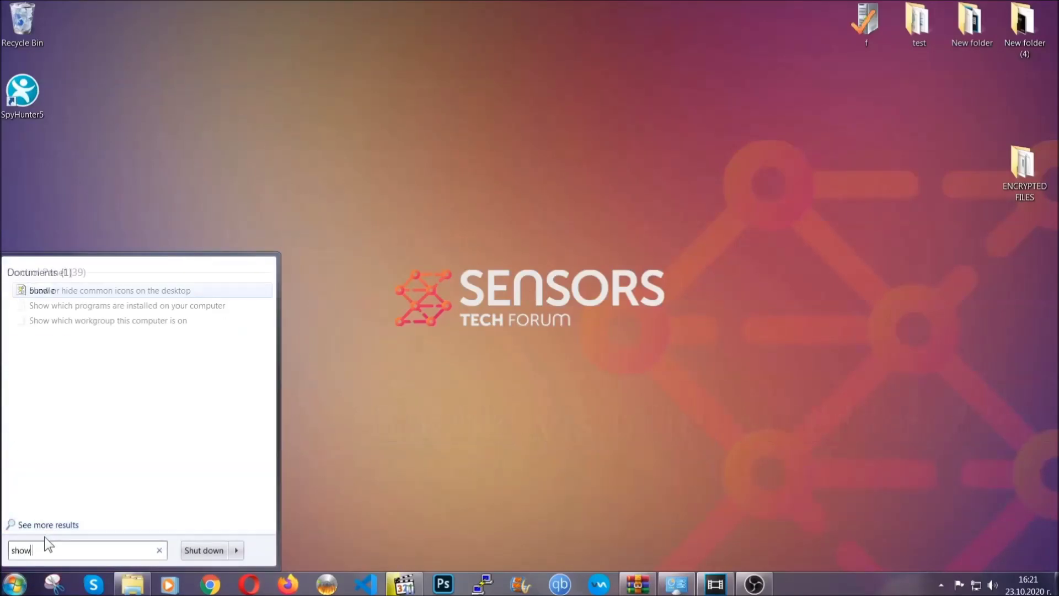
type("hidden files and folders")
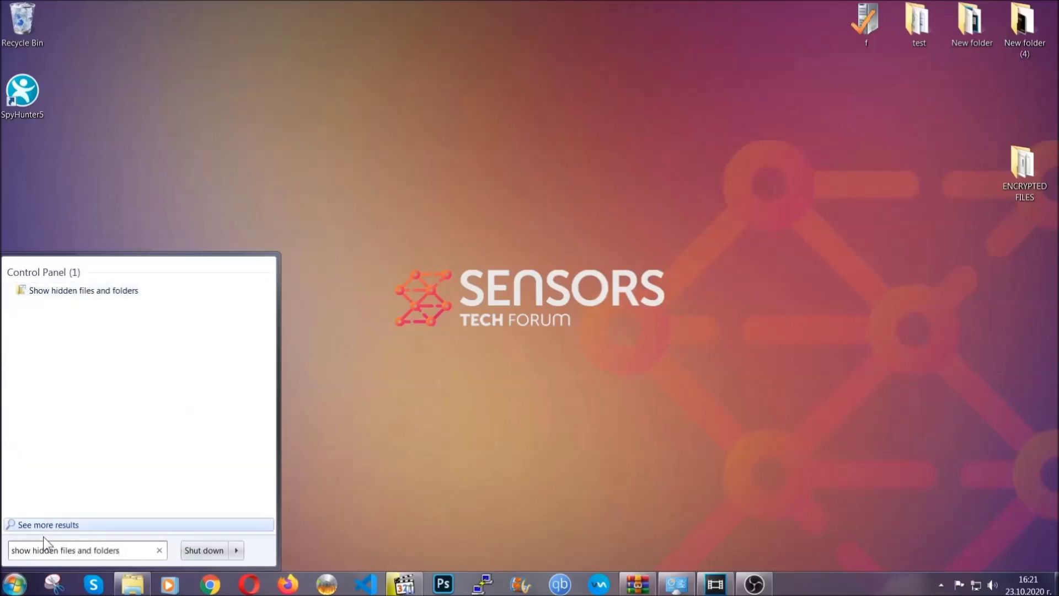
left_click(125, 291)
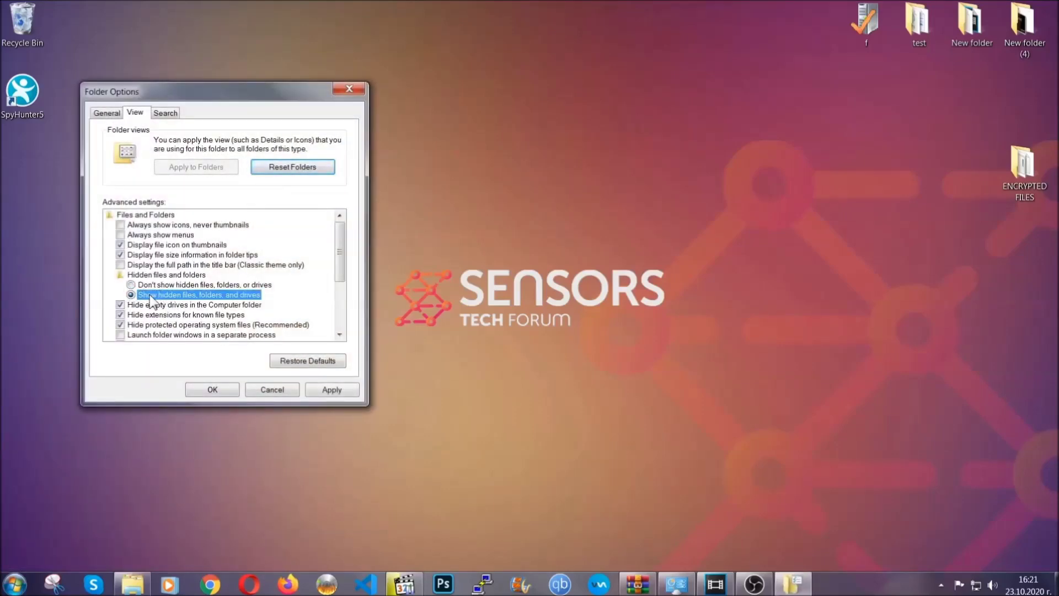
left_click(328, 392)
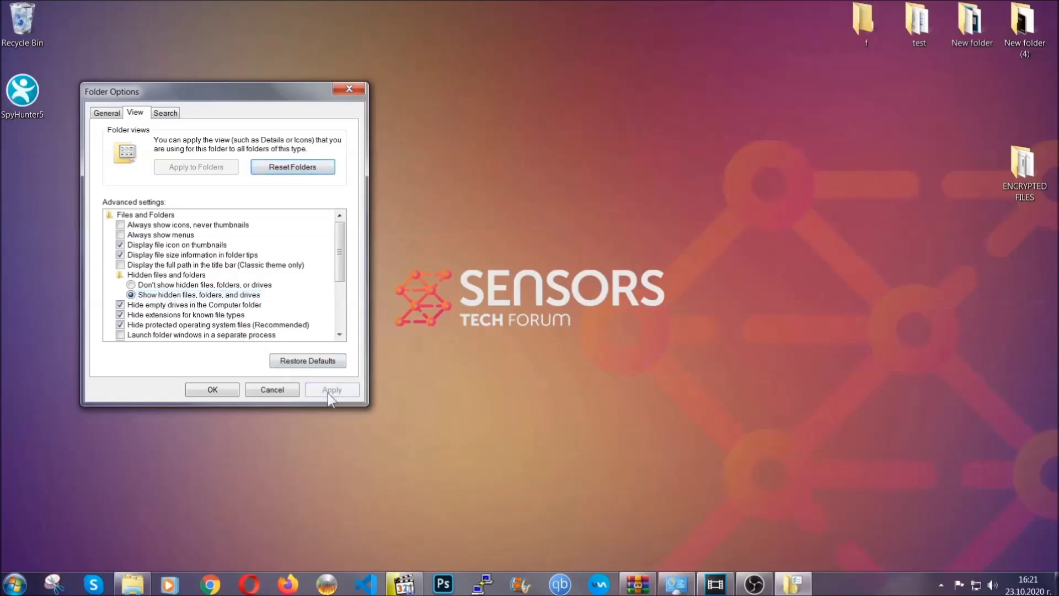
left_click(212, 389)
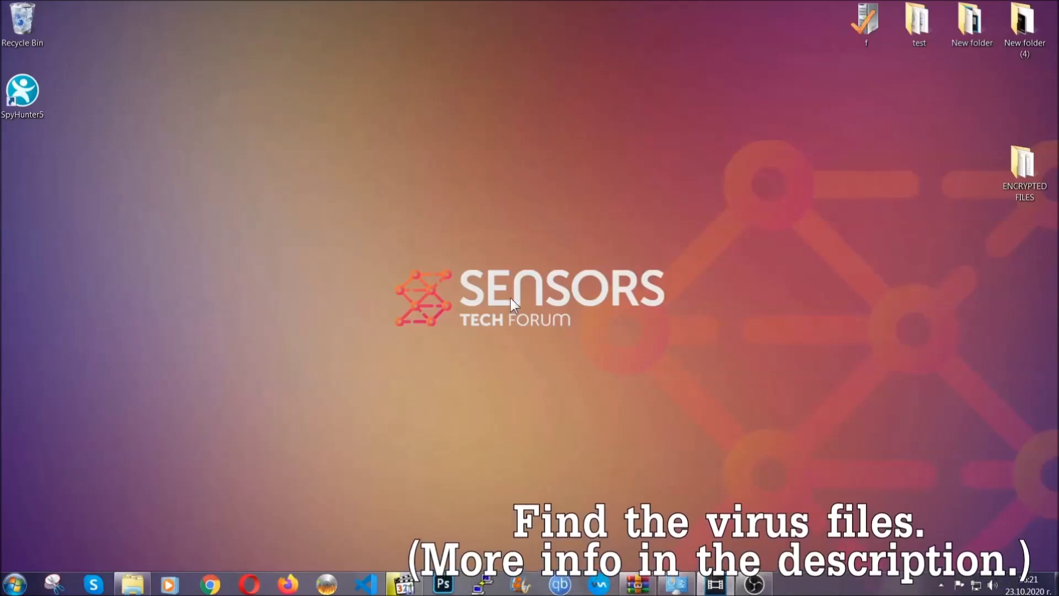
- Search Computer for 'fileextension:exe Example Vir' to find the Example Virus Name executable
left_click(15, 584)
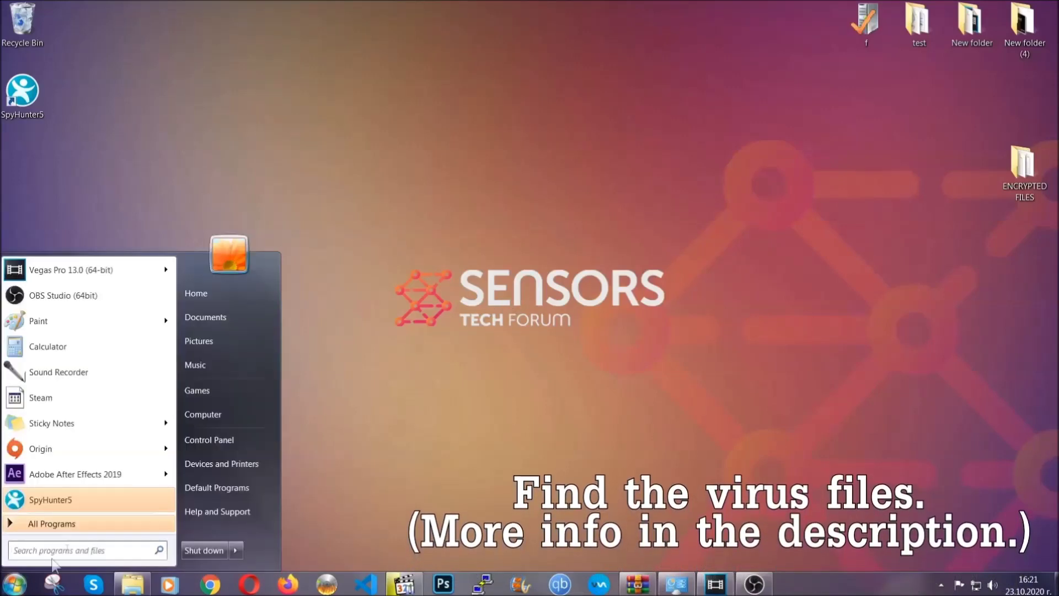
left_click(217, 413)
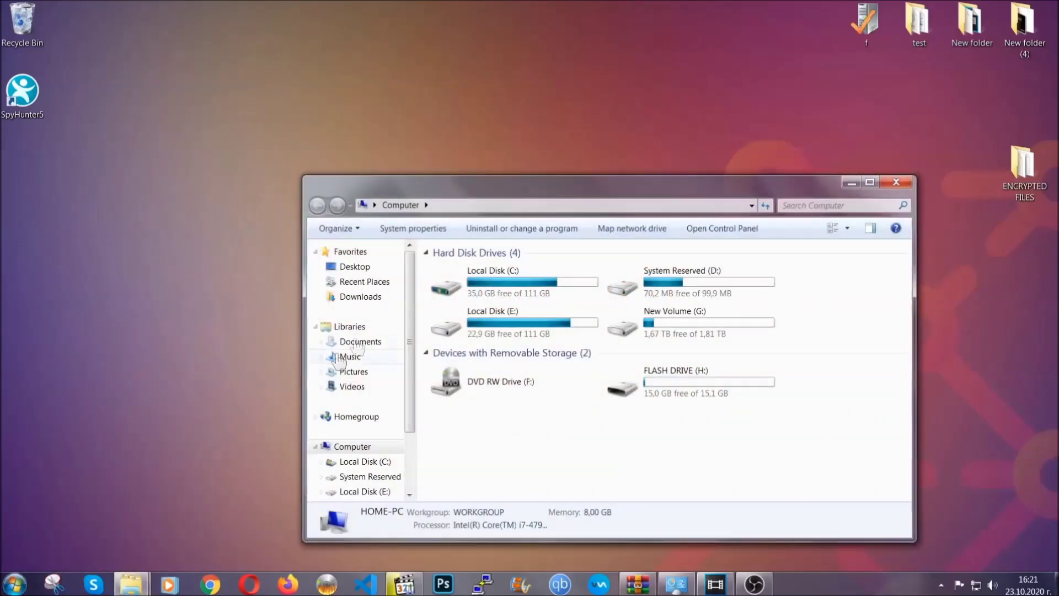
left_click_drag(575, 194, 506, 148)
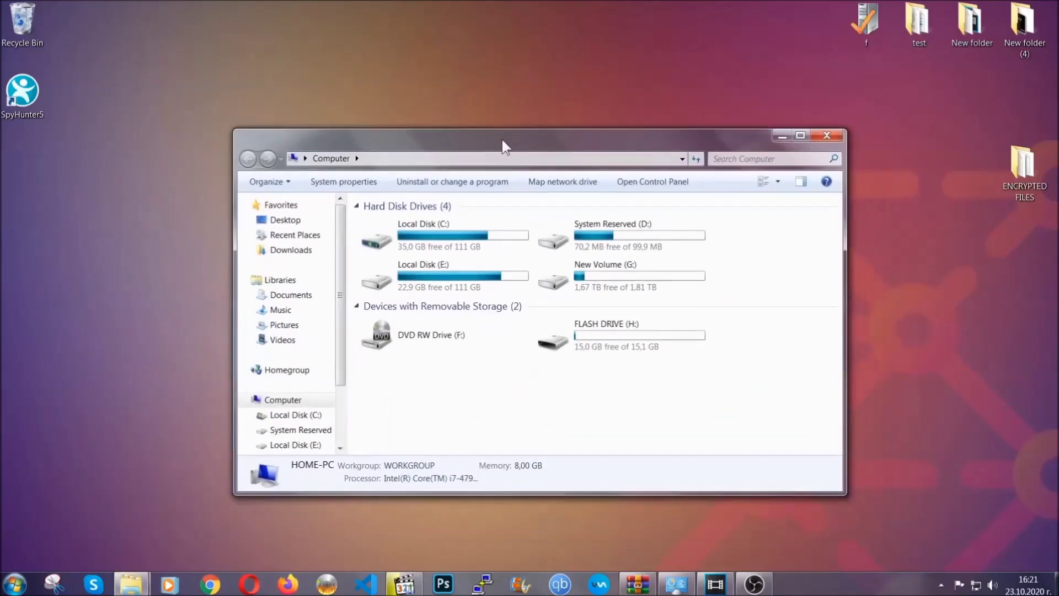
left_click(720, 158)
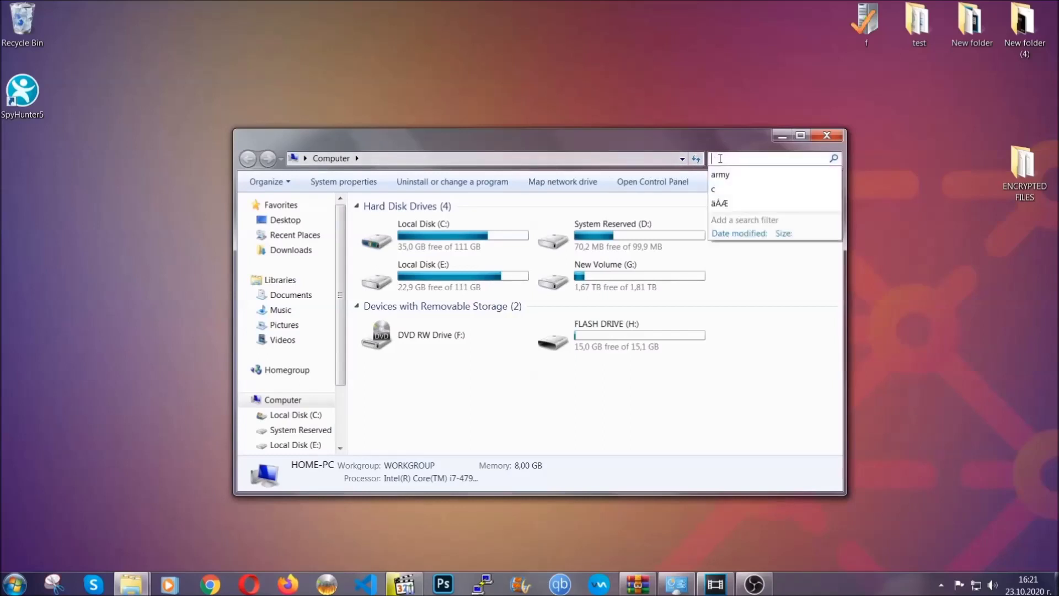
type("file")
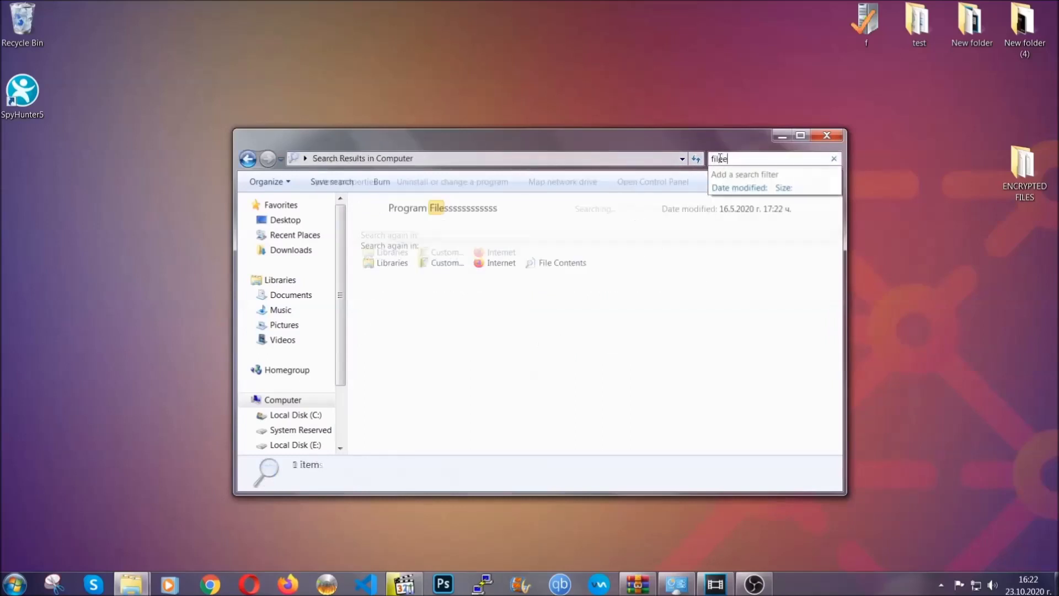
type("extension:exe ")
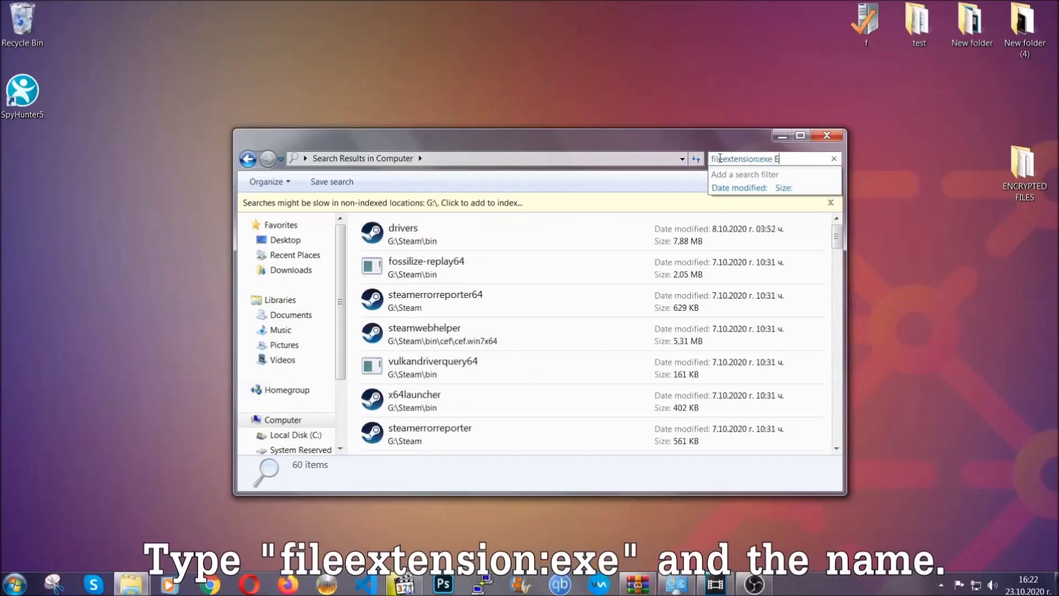
type("Example Virus Name")
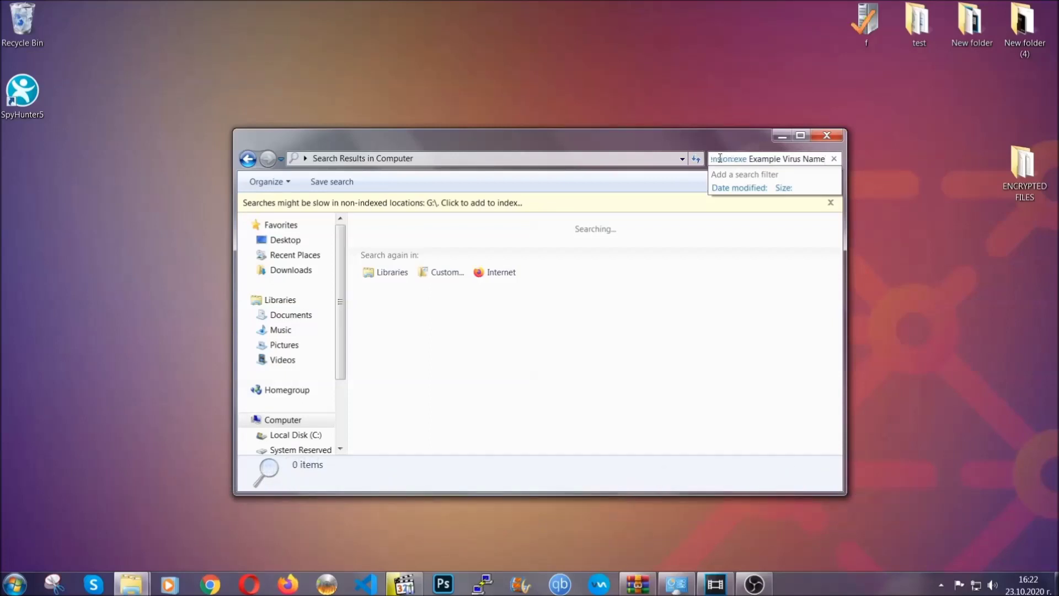
key("Return")
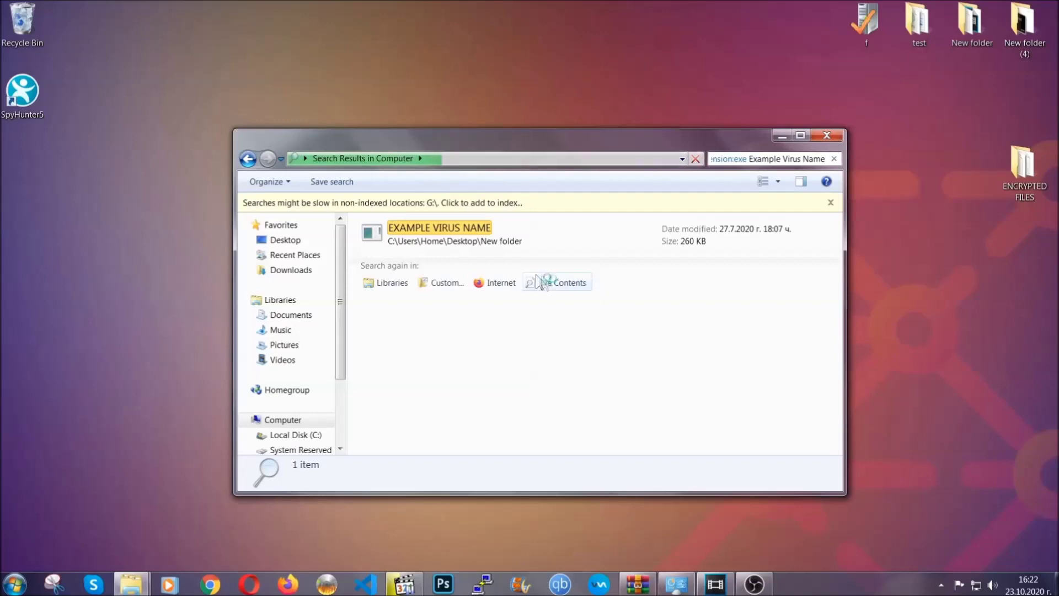
- Delete EXAMPLE VIRUS NAME to the Recycle Bin and close the search window
left_click(464, 230)
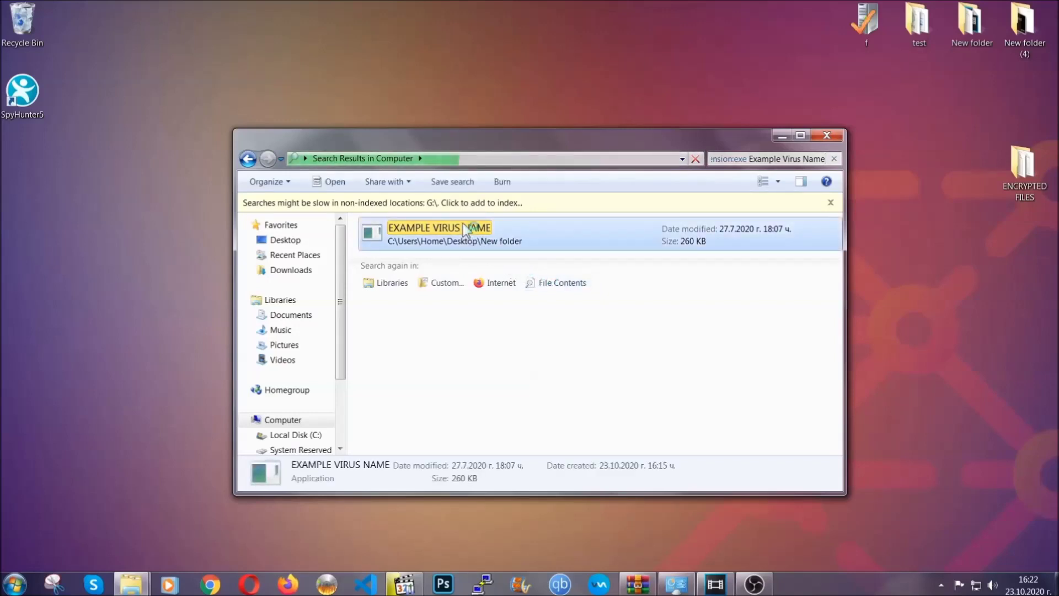
right_click(464, 230)
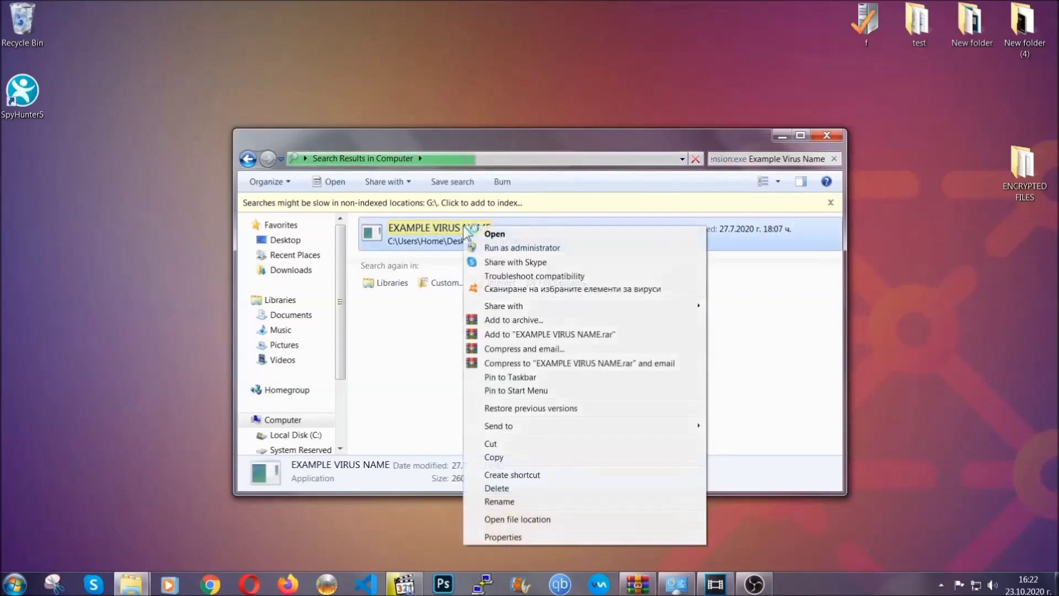
left_click(511, 488)
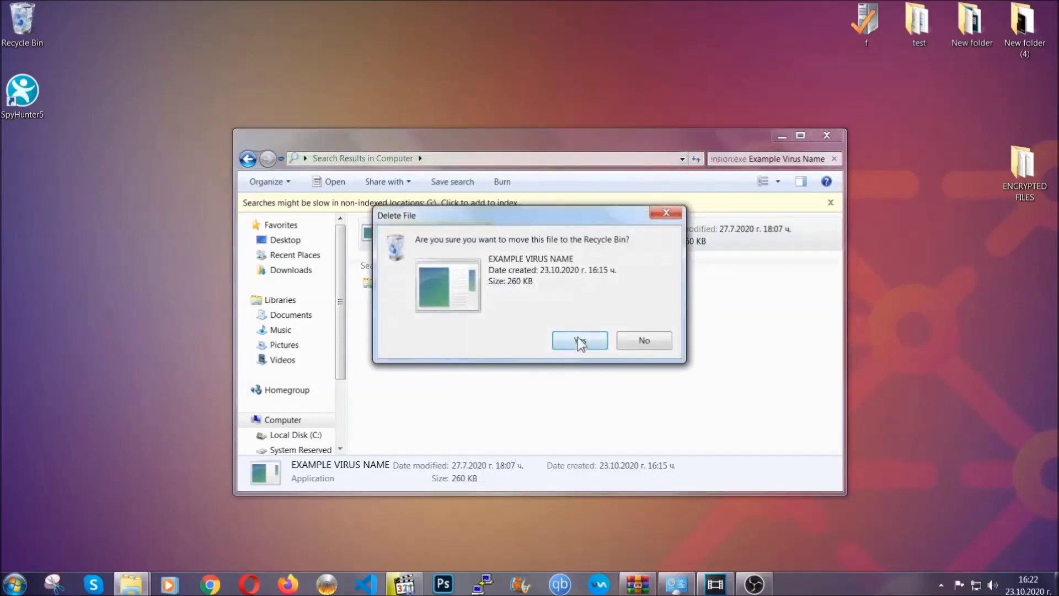
left_click(578, 340)
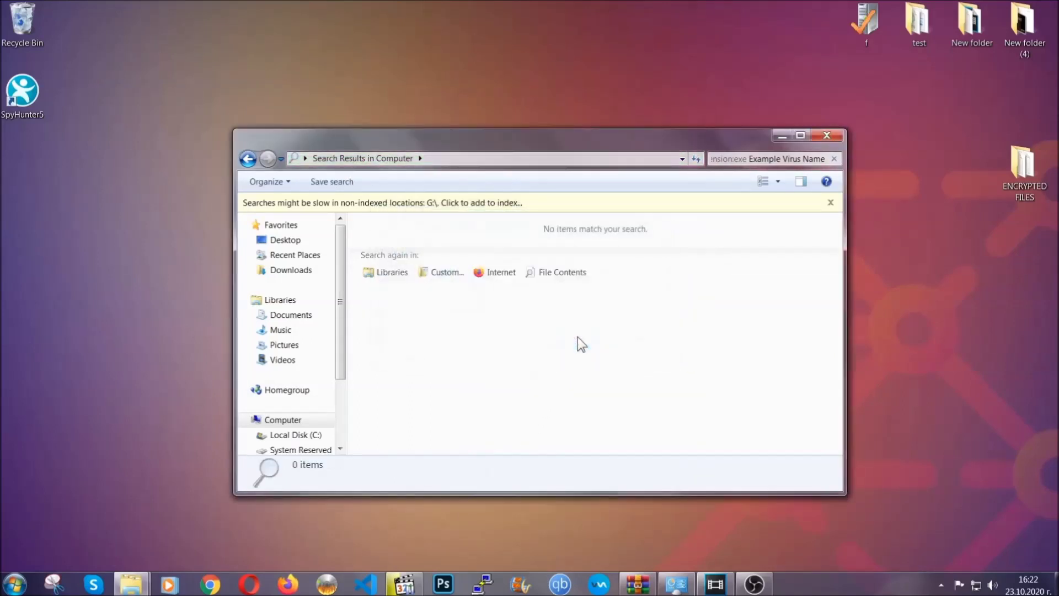
left_click(827, 135)
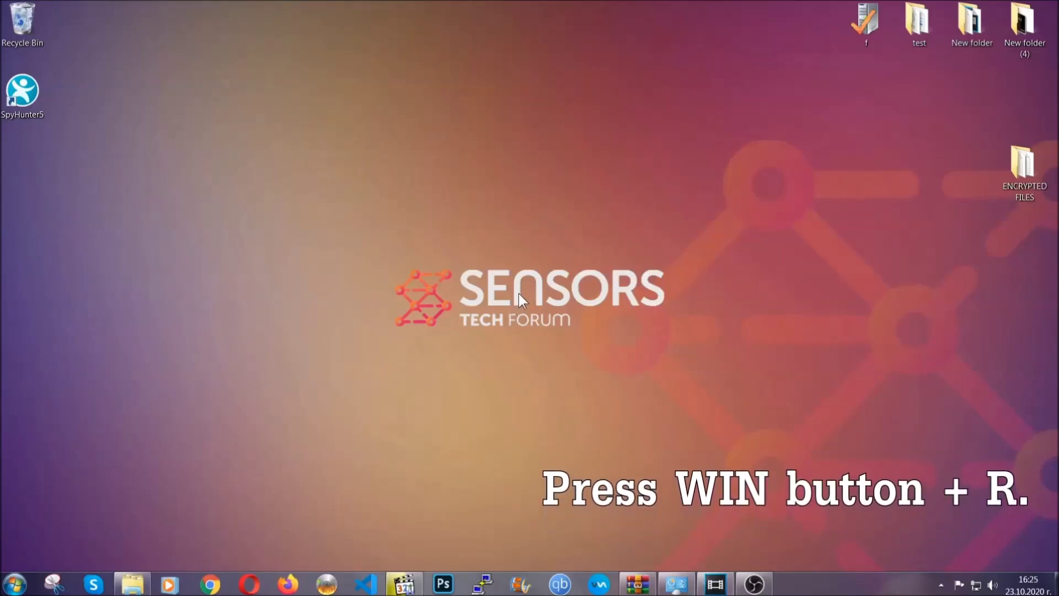
- Replace cmd with REGEDIT in the Run dialog to launch Registry Editor
key("super+r")
left_click(100, 499)
left_click_drag(100, 501, 14, 498)
type("REGEDIT")
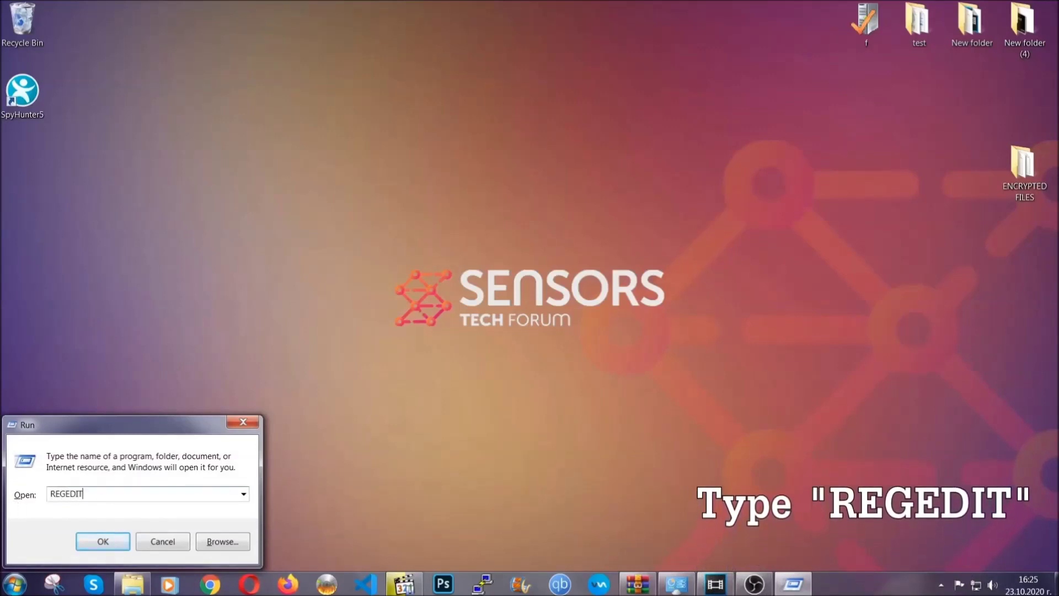
left_click(91, 538)
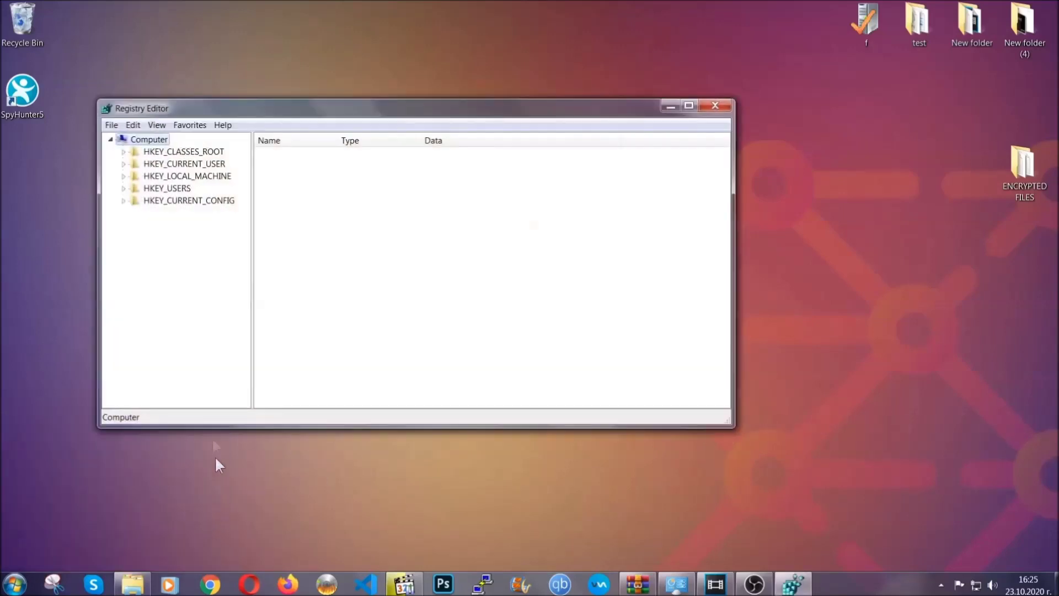
- Export the entire registry to the Desktop as BACKUP
left_click(112, 125)
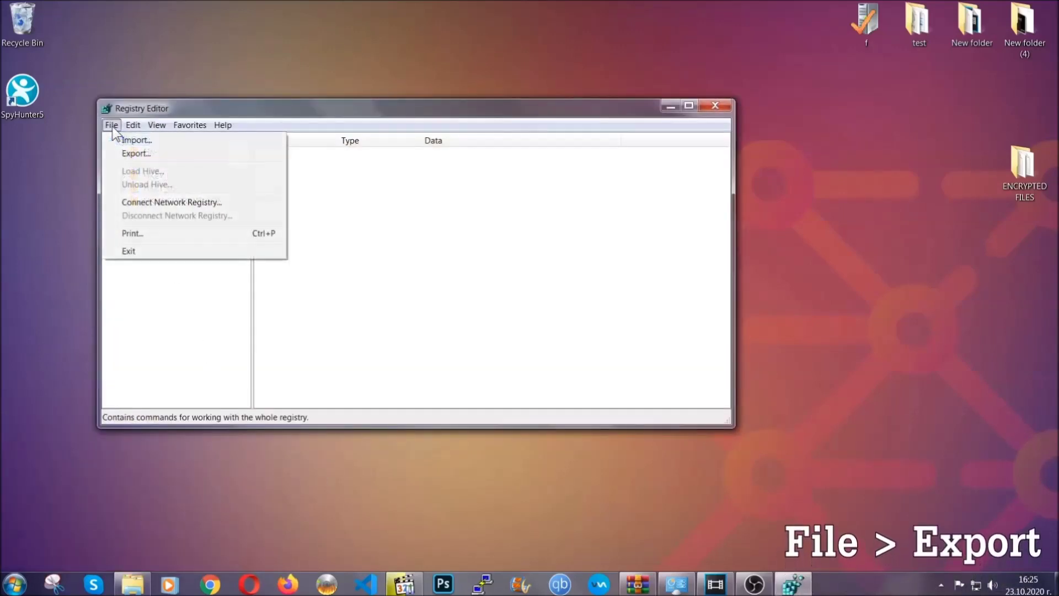
left_click(137, 152)
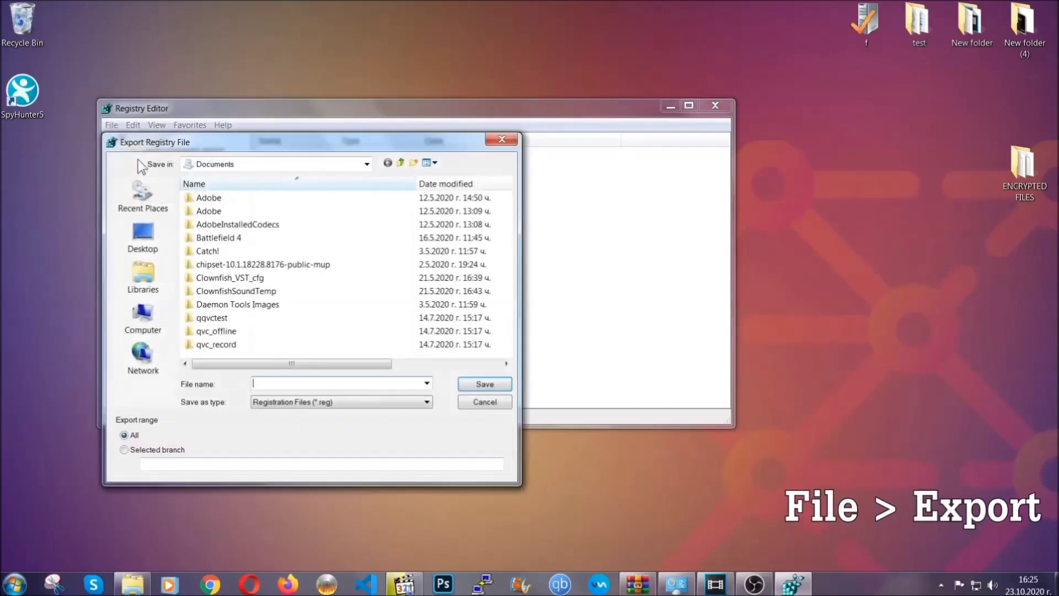
left_click(139, 234)
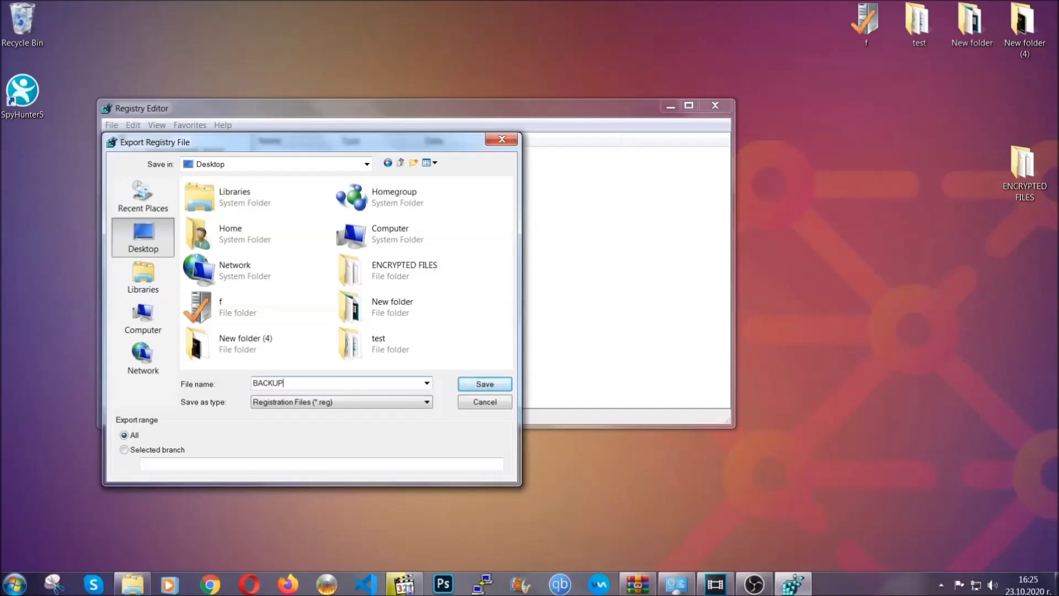
left_click(477, 385)
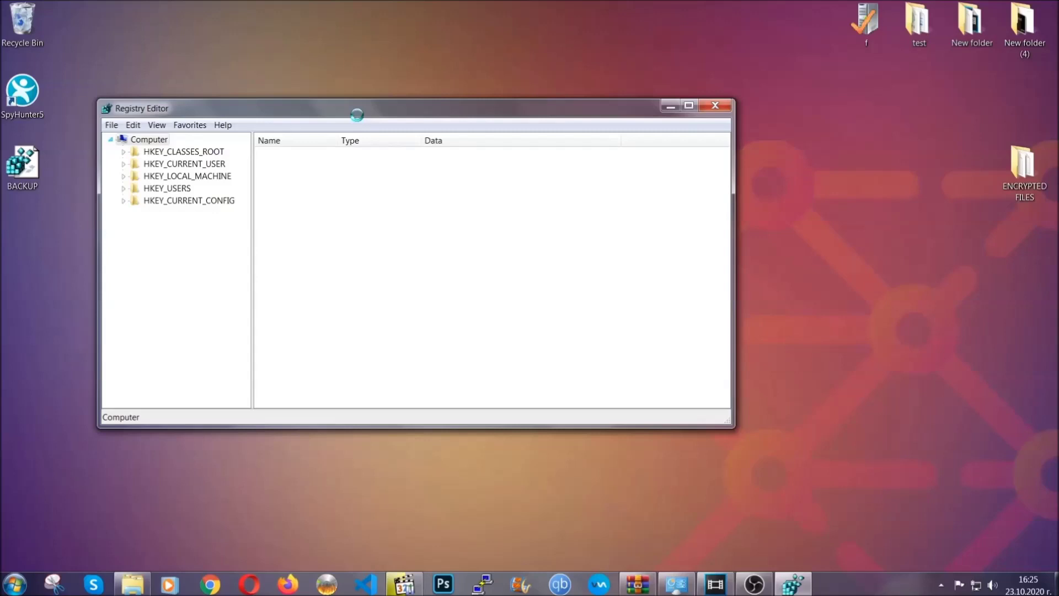
left_click_drag(356, 114, 461, 149)
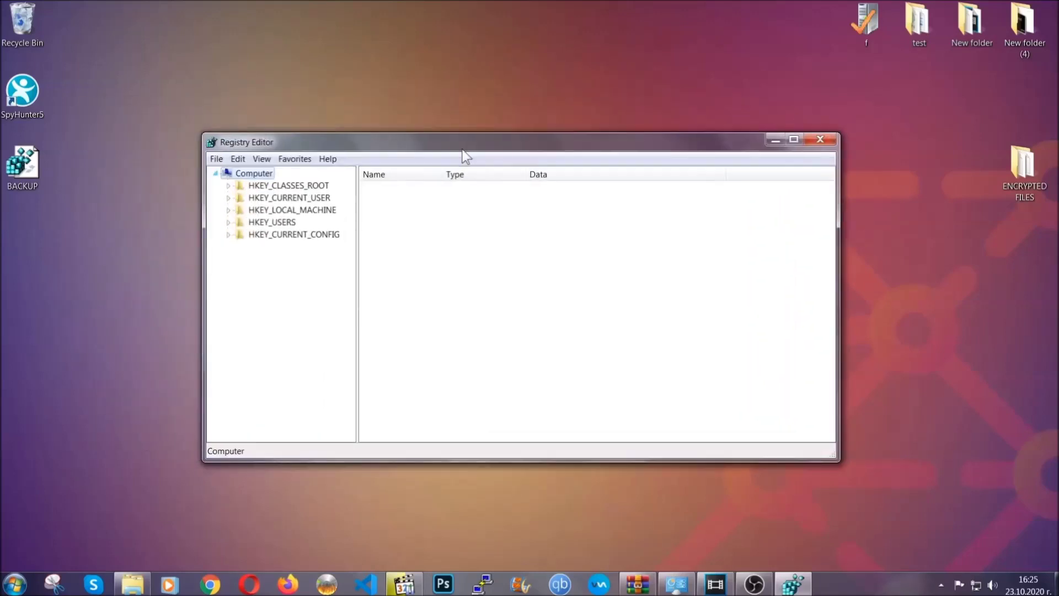
left_click(216, 160)
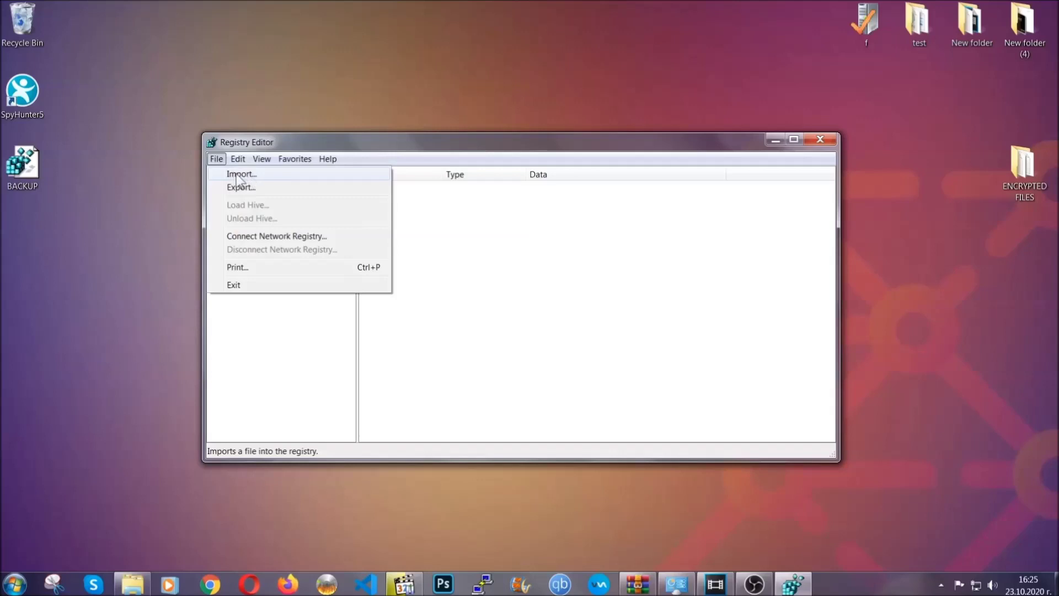
left_click(216, 160)
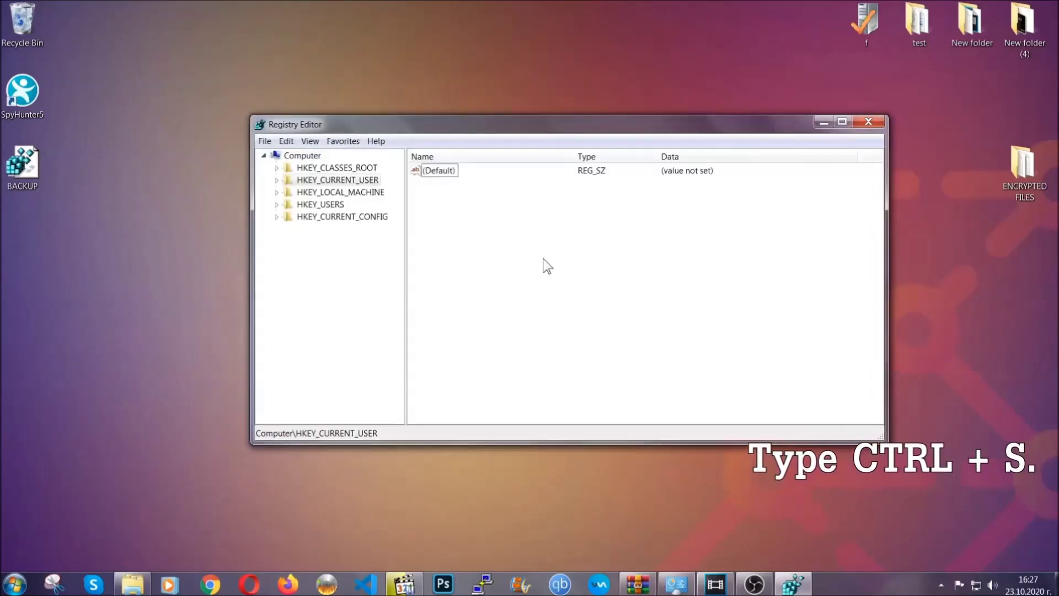
- Find 'RunOnce' to reach HKEY_CURRENT_USER\Software\Microsoft\Windows\CurrentVersion\RunOnce
key("ctrl+f")
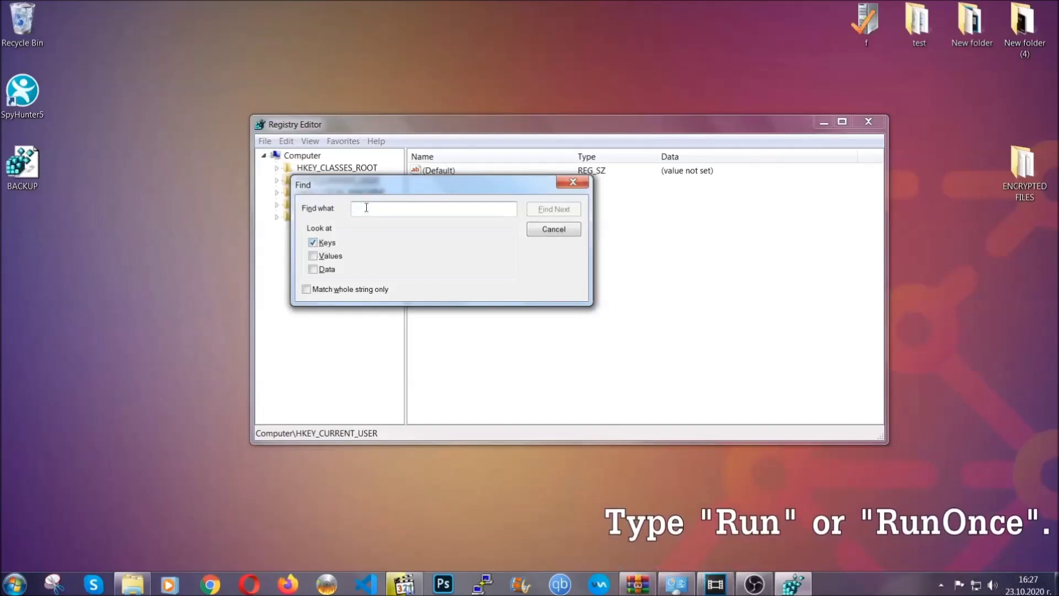
type("RunO")
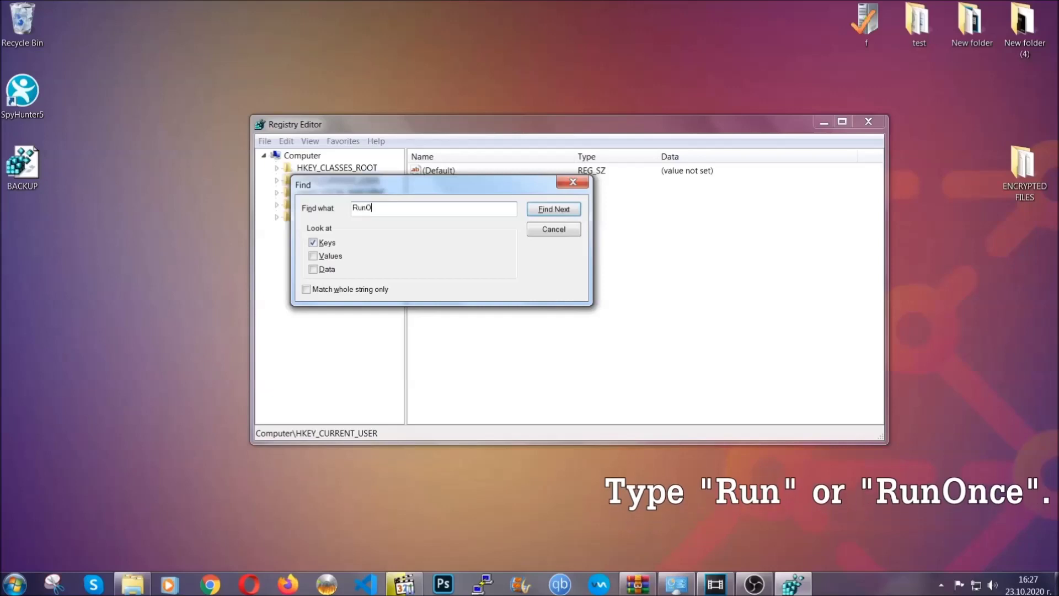
type("nce")
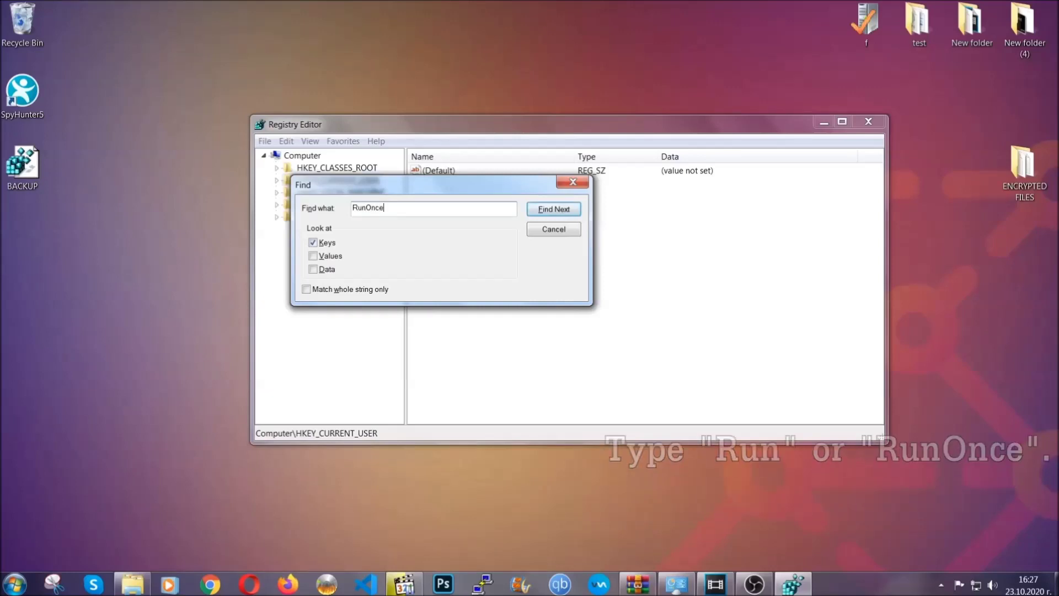
left_click(567, 213)
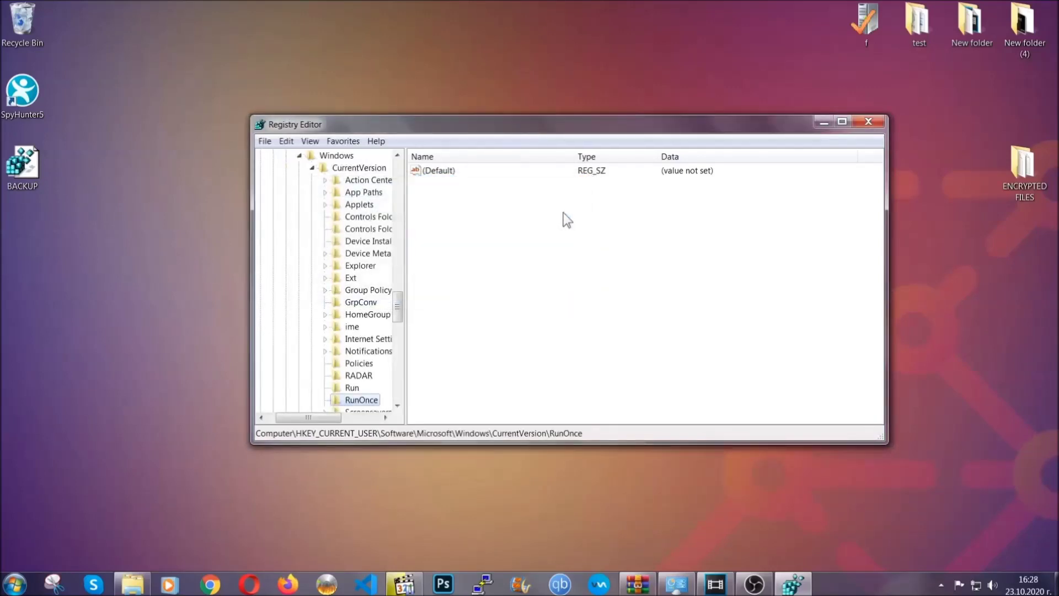
scroll(398, 309, "down", 3)
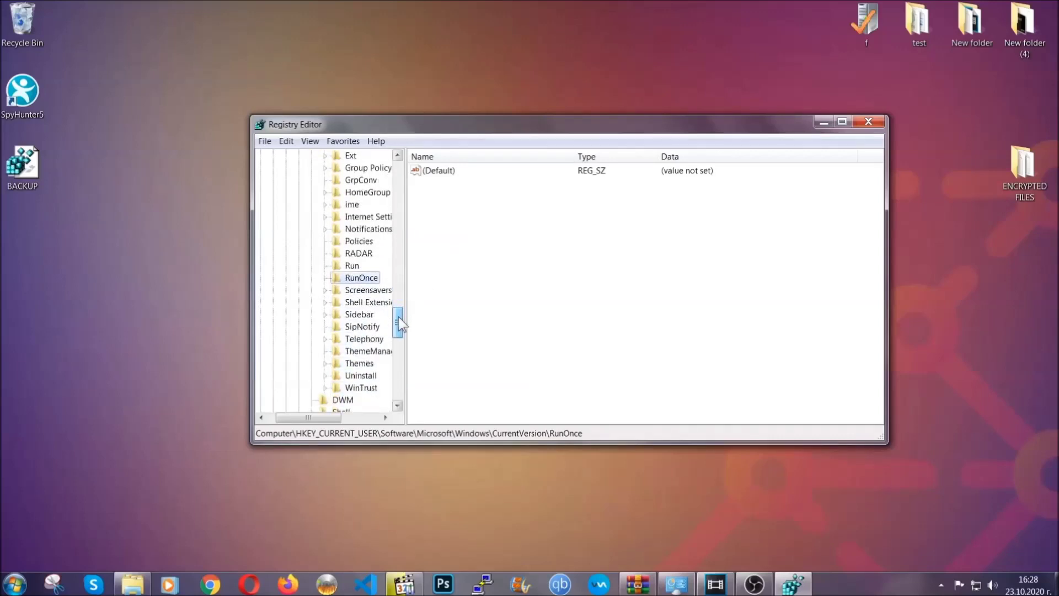
- Delete the THE VIRUS value from the Run key and bring up the recovery article
left_click(352, 265)
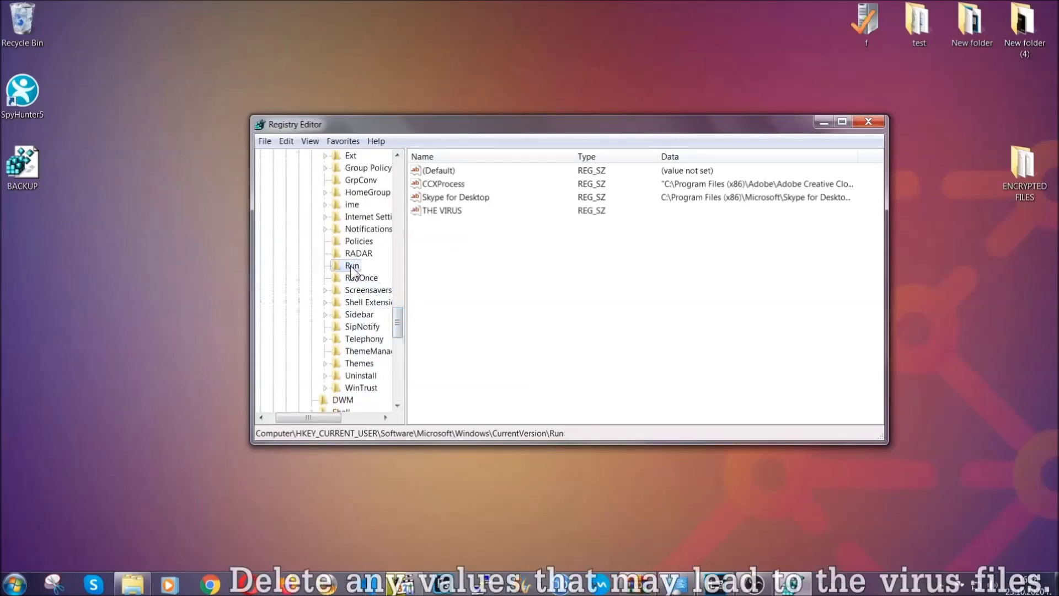
left_click(434, 212)
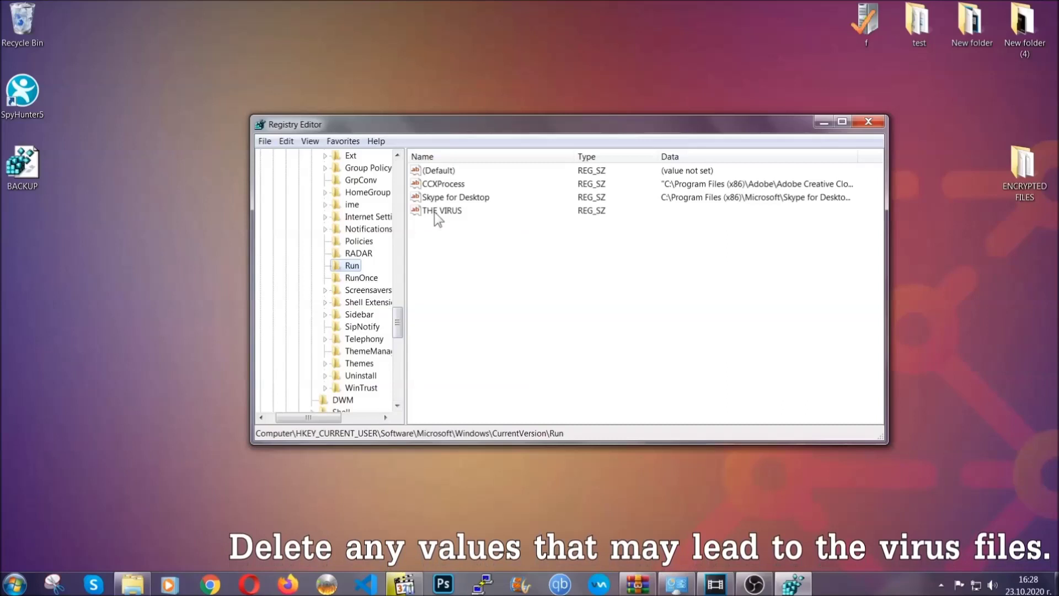
right_click(435, 213)
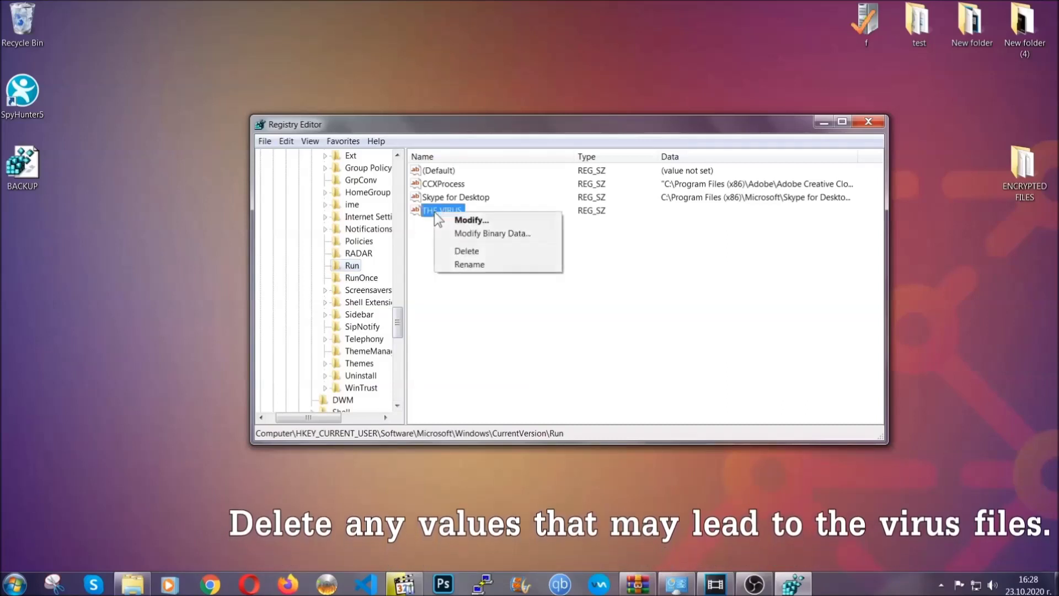
left_click(459, 251)
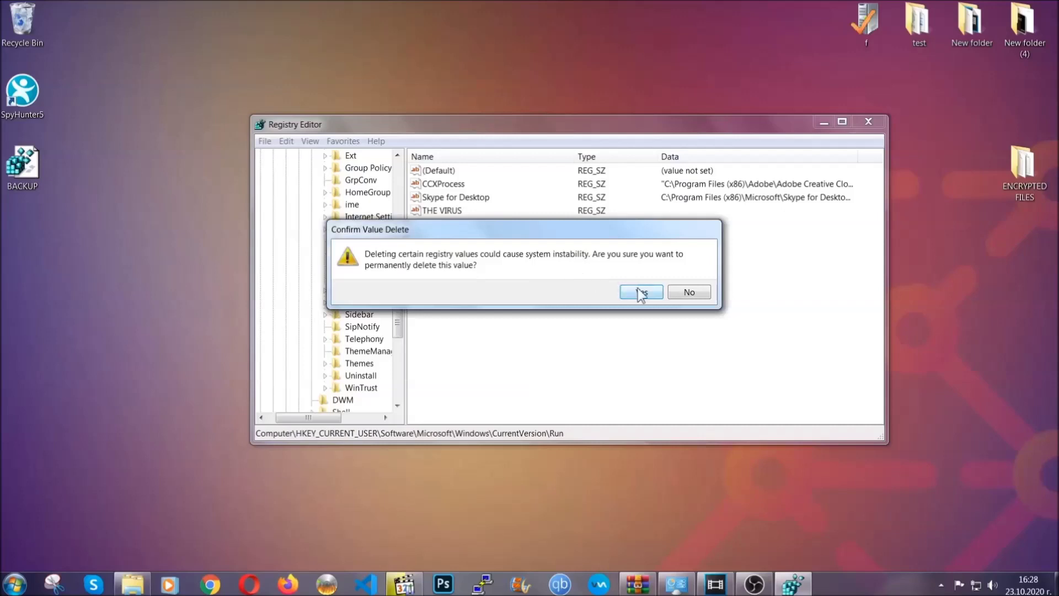
left_click(640, 293)
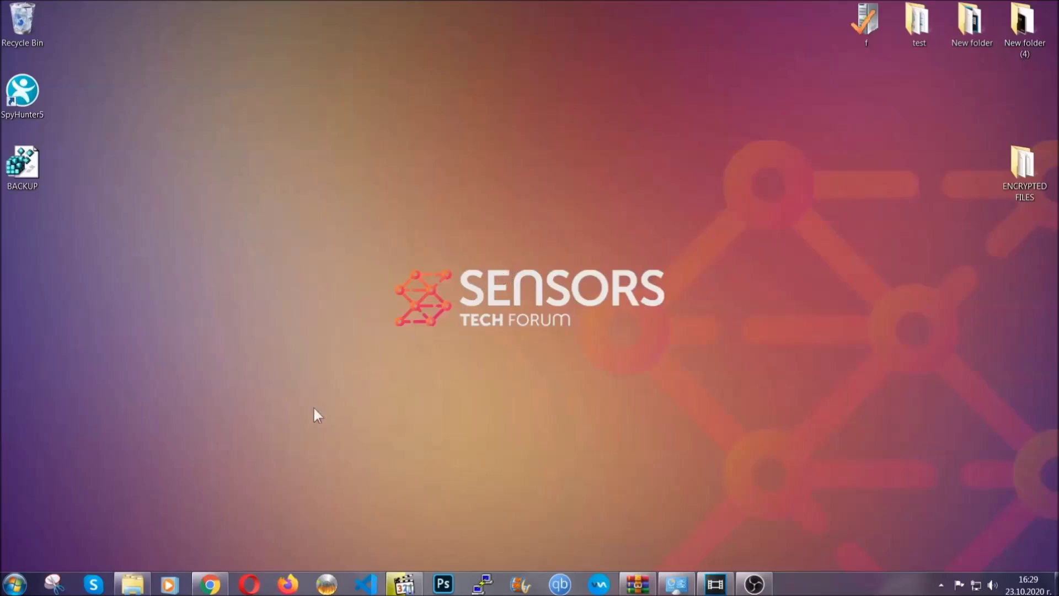
left_click(211, 586)
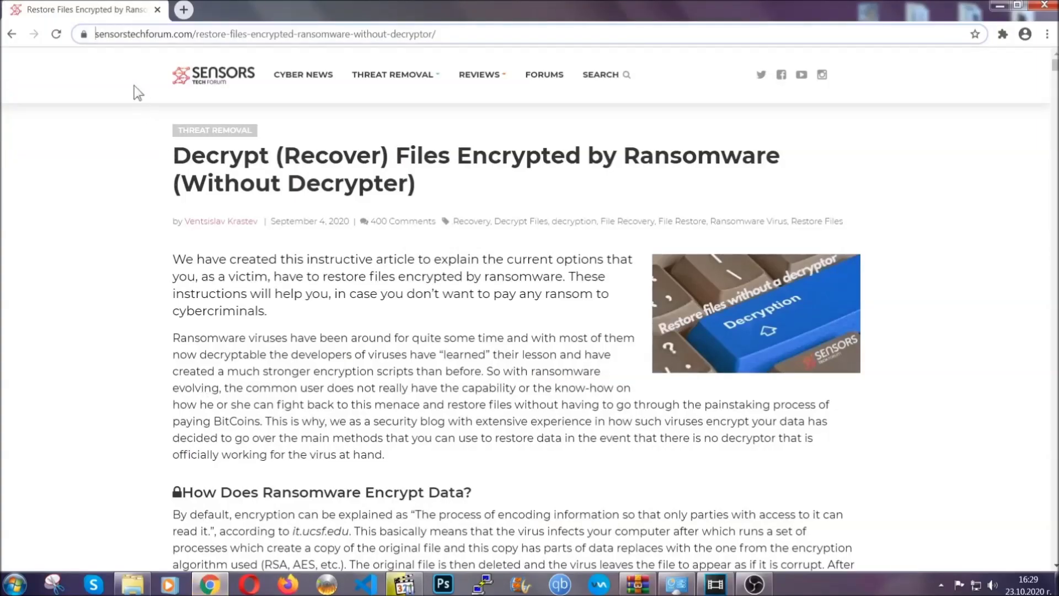
- Select the ransomware article's web address in Chrome, then expand 'Method 2 - Restore Data via Windows Backup'
left_click(96, 34)
left_click_drag(97, 34, 478, 38)
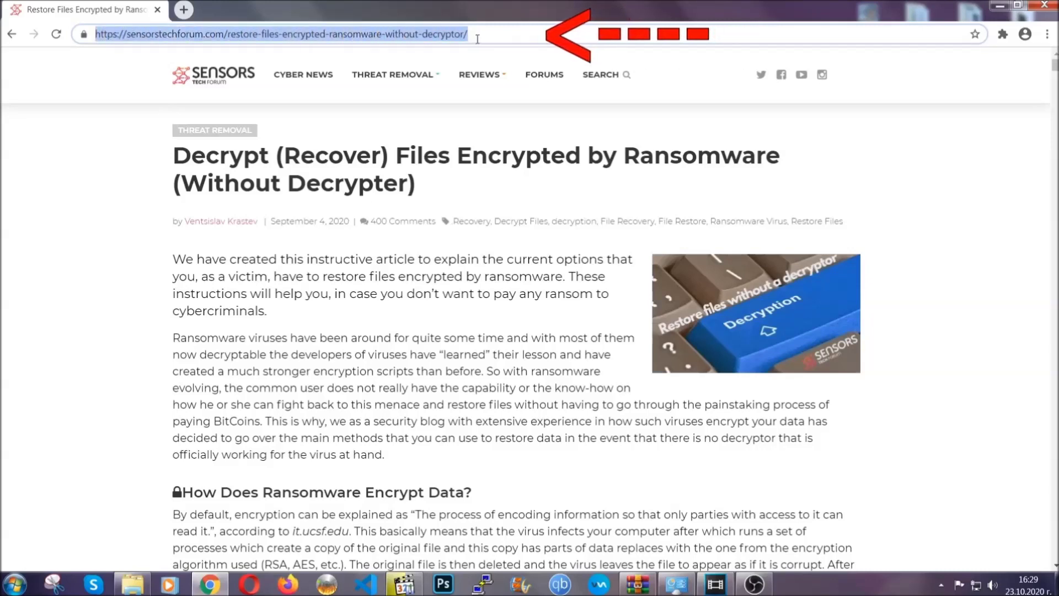
mouse_move(479, 109)
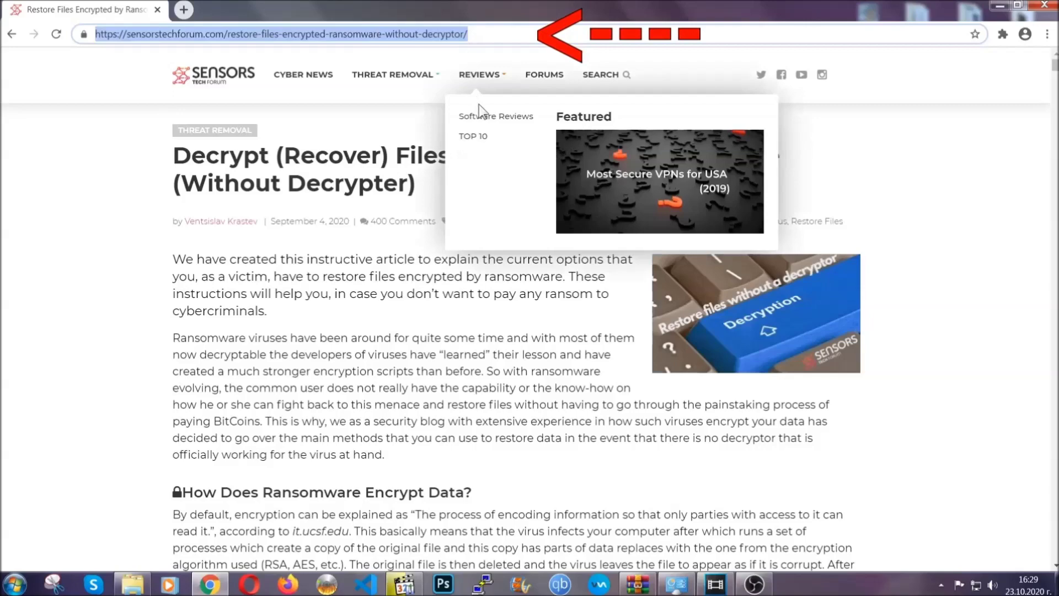
scroll(544, 301, "down", 4)
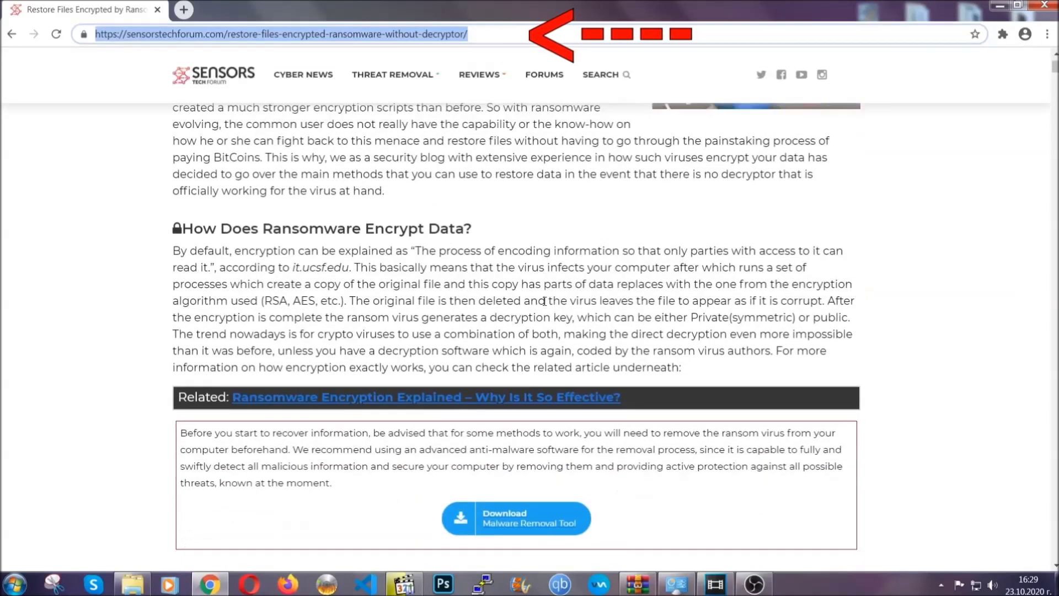
scroll(544, 301, "down", 5)
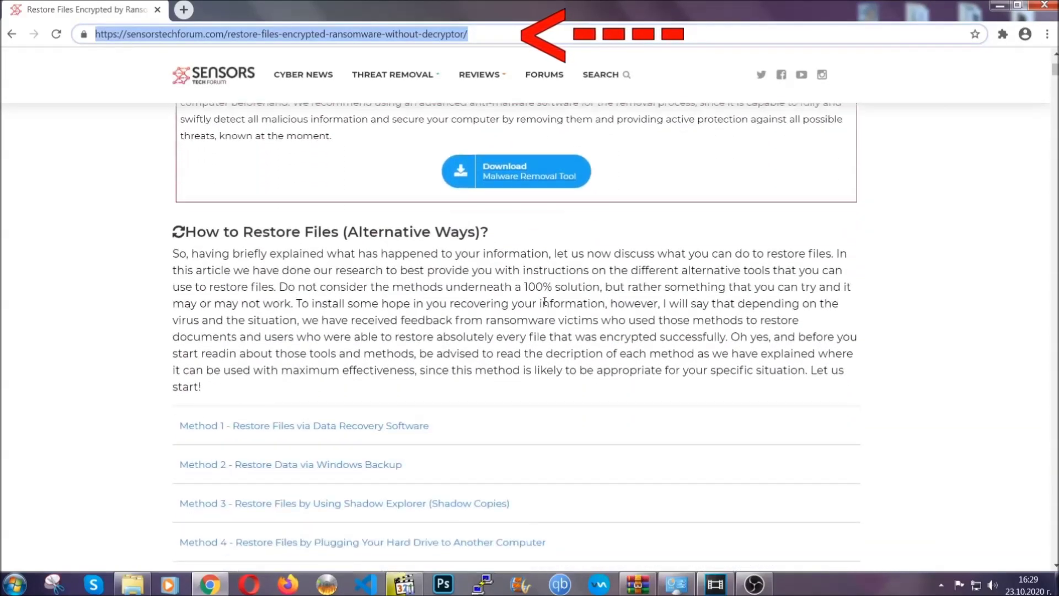
scroll(545, 303, "down", 2)
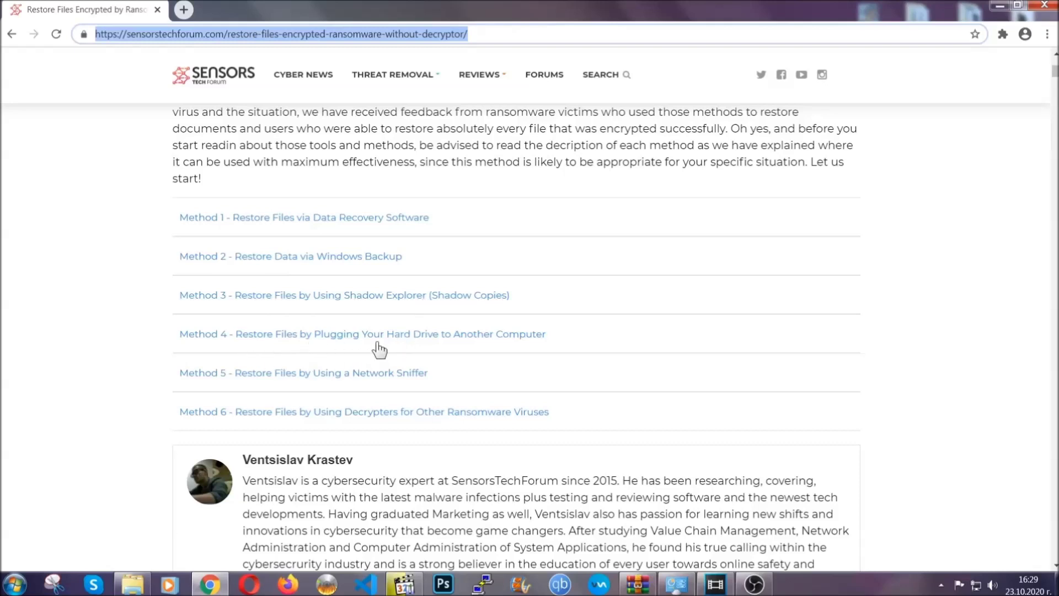
left_click(330, 255)
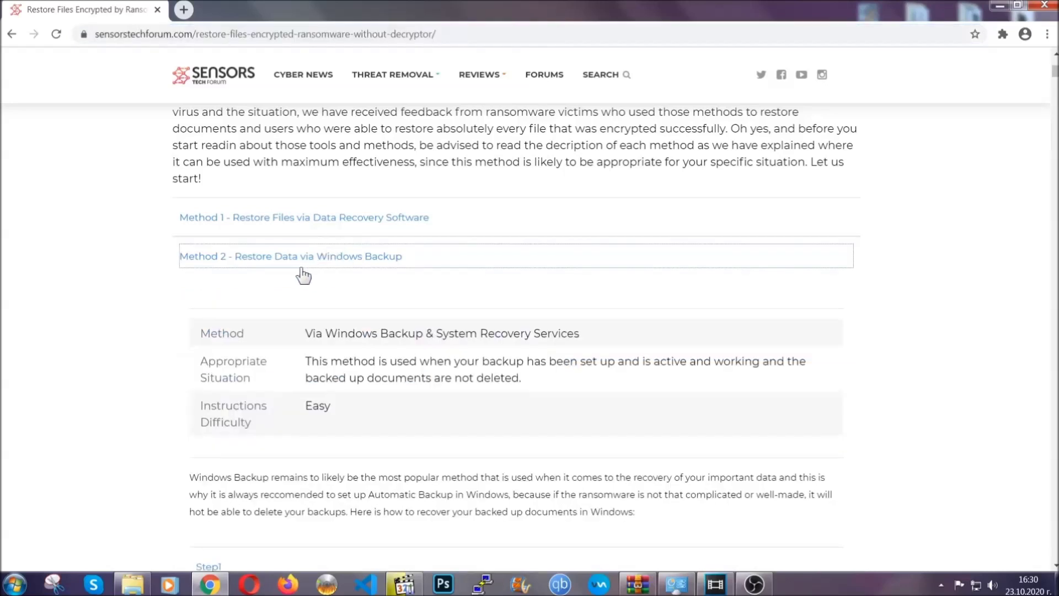
- Highlight the Method 2 details table text, then clear the selection
left_click_drag(305, 332, 372, 411)
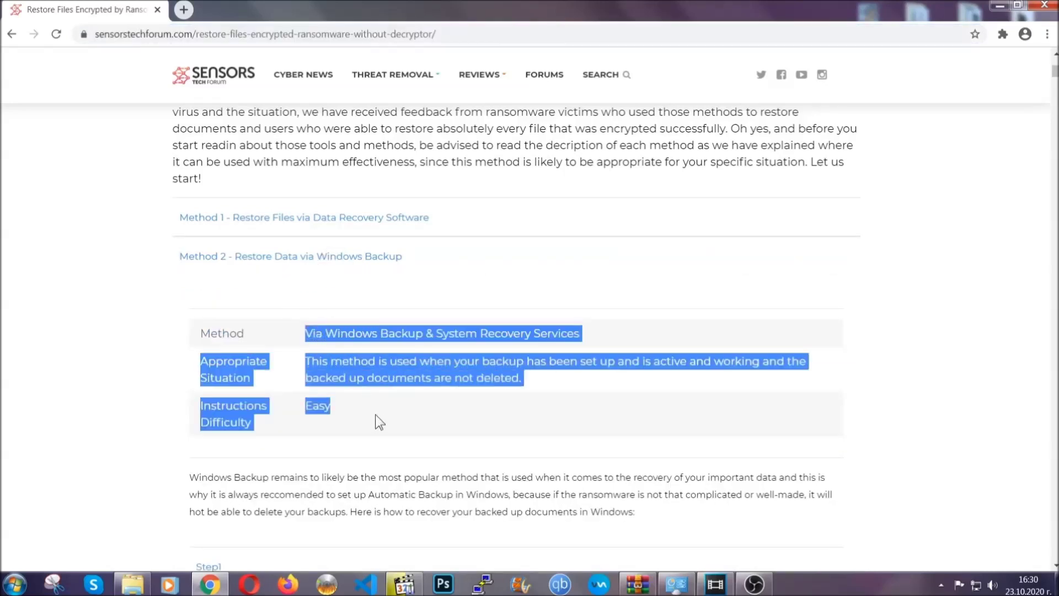
left_click(376, 414)
scroll(378, 411, "down", 3)
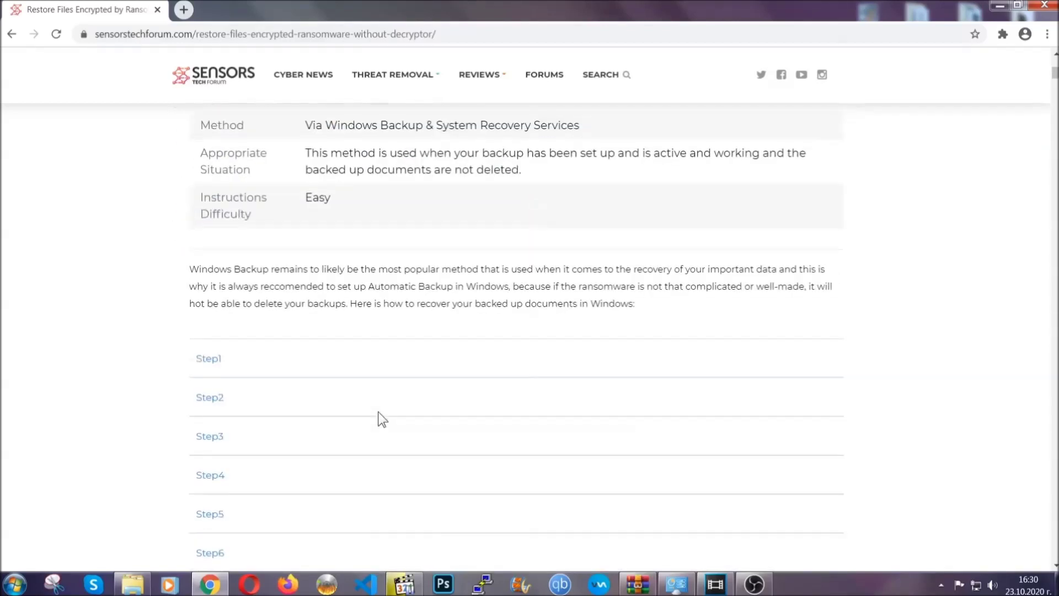
scroll(379, 411, "down", 1)
- Expand Step1 (Run window), Step2 (ms-settings:windowsupdate) and Step3 (Backup in Settings)
left_click(217, 290)
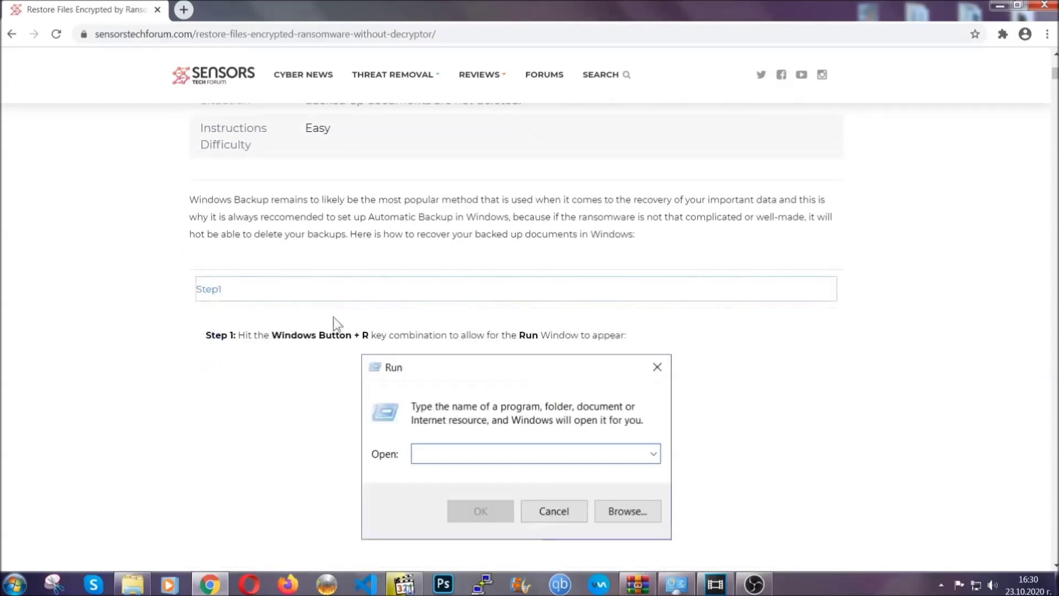
scroll(496, 342, "down", 4)
left_click(247, 343)
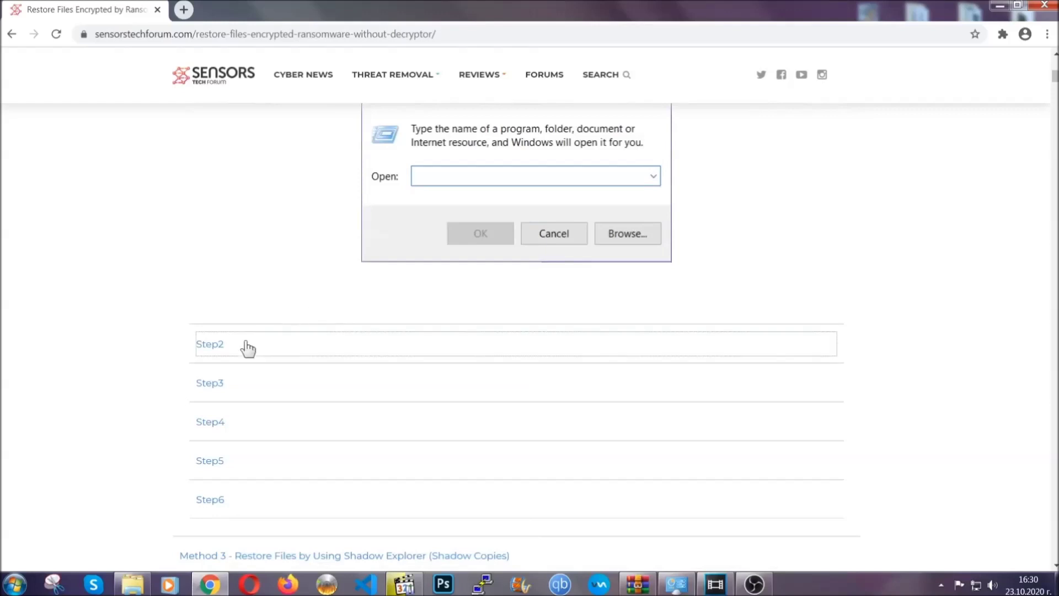
scroll(440, 349, "down", 4)
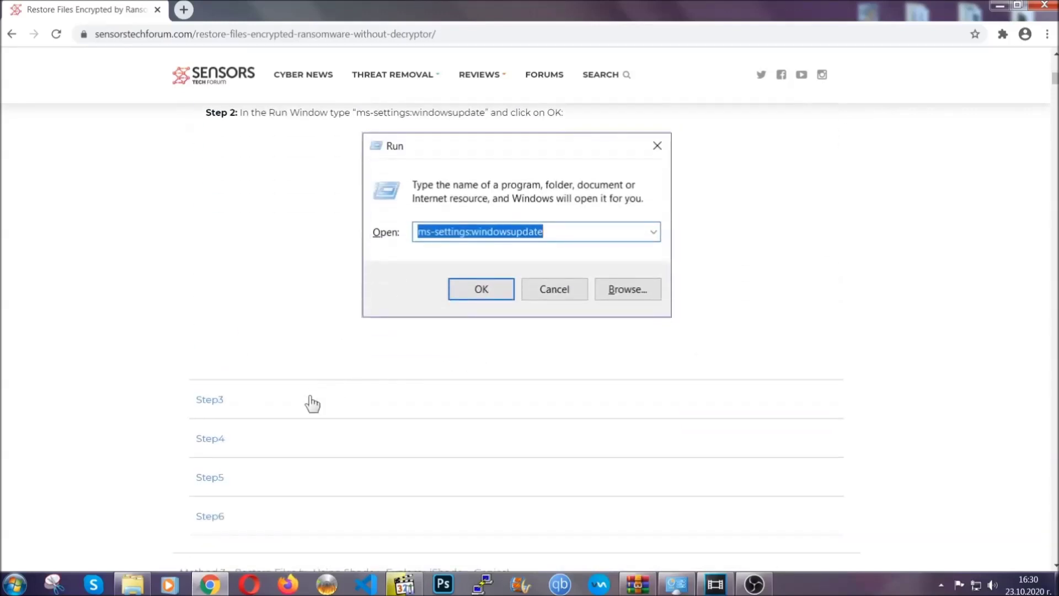
left_click(312, 403)
- Scroll through the expanded steps and back up toward the top of the article
scroll(468, 378, "down", 4)
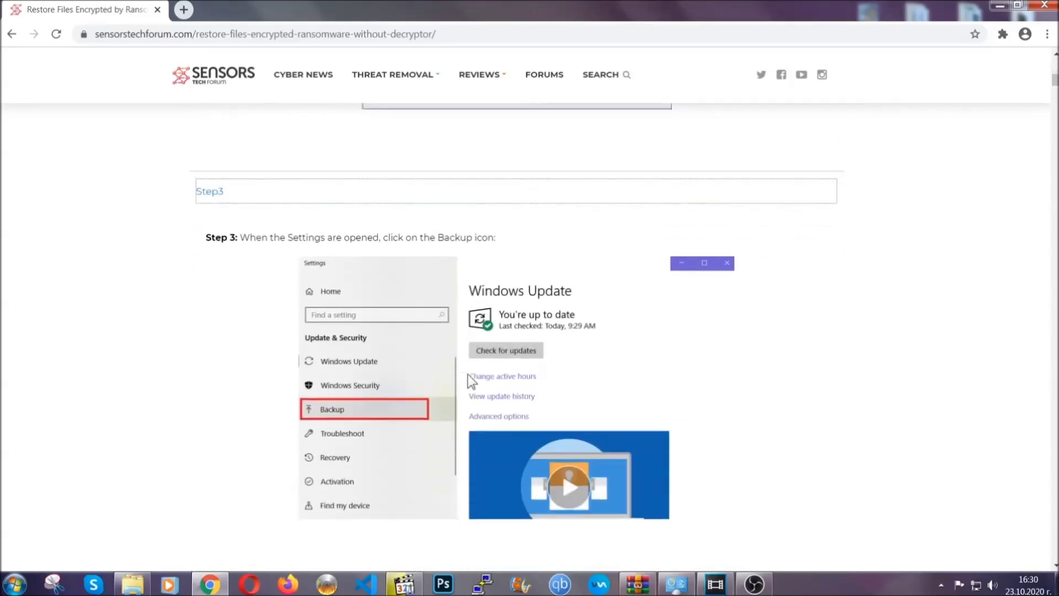
scroll(468, 381, "down", 2)
scroll(466, 383, "down", 2)
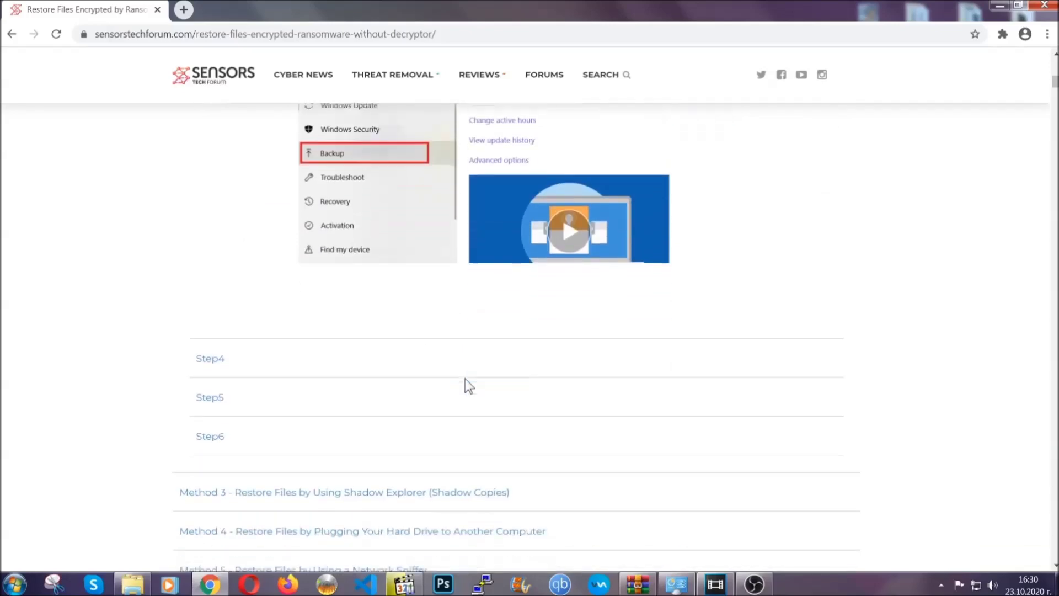
scroll(465, 378, "down", 7)
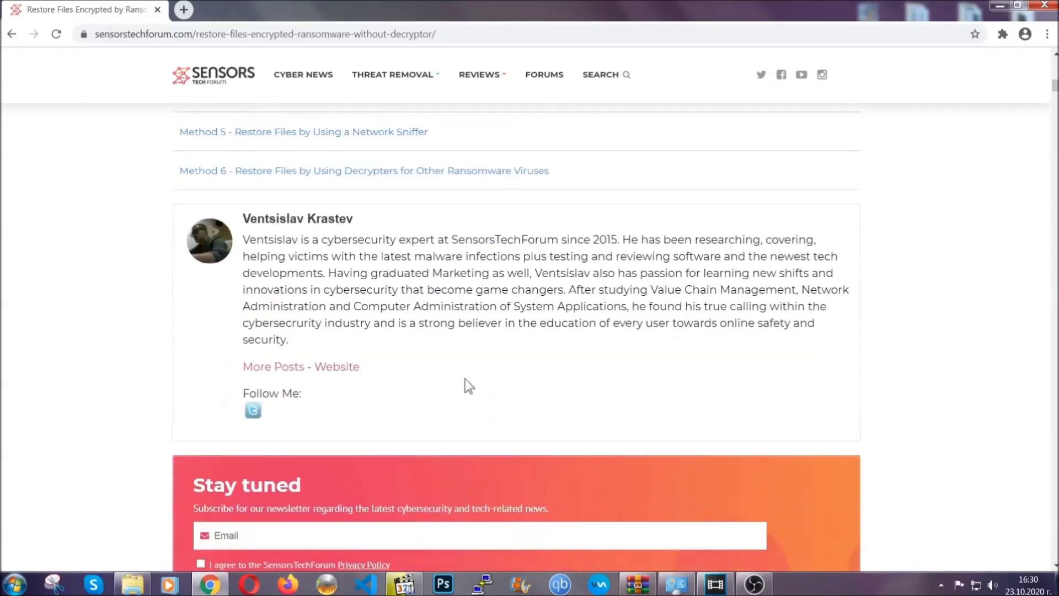
scroll(465, 378, "up", 20)
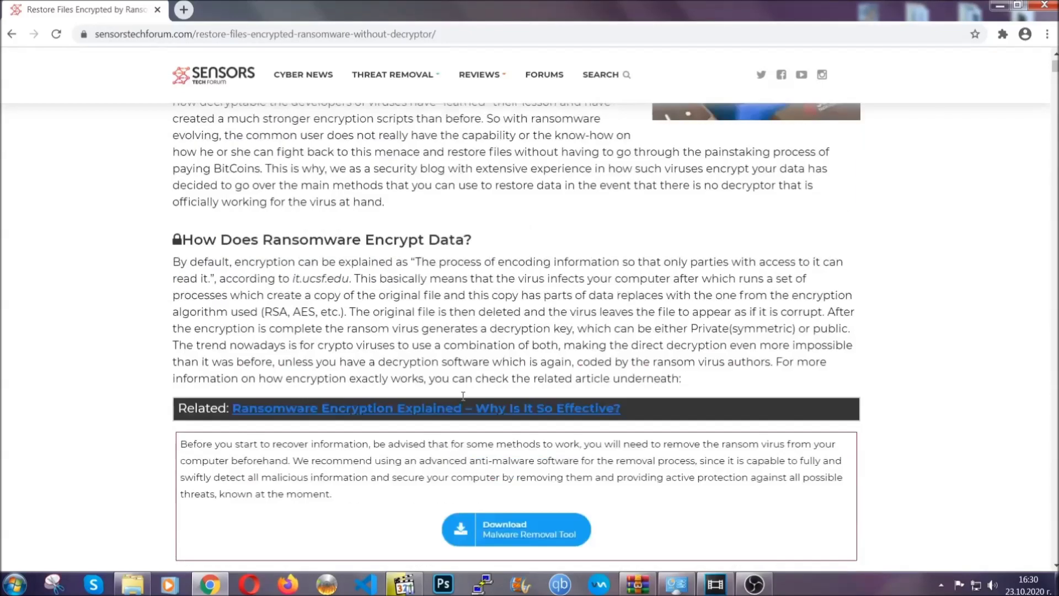
scroll(463, 395, "up", 4)
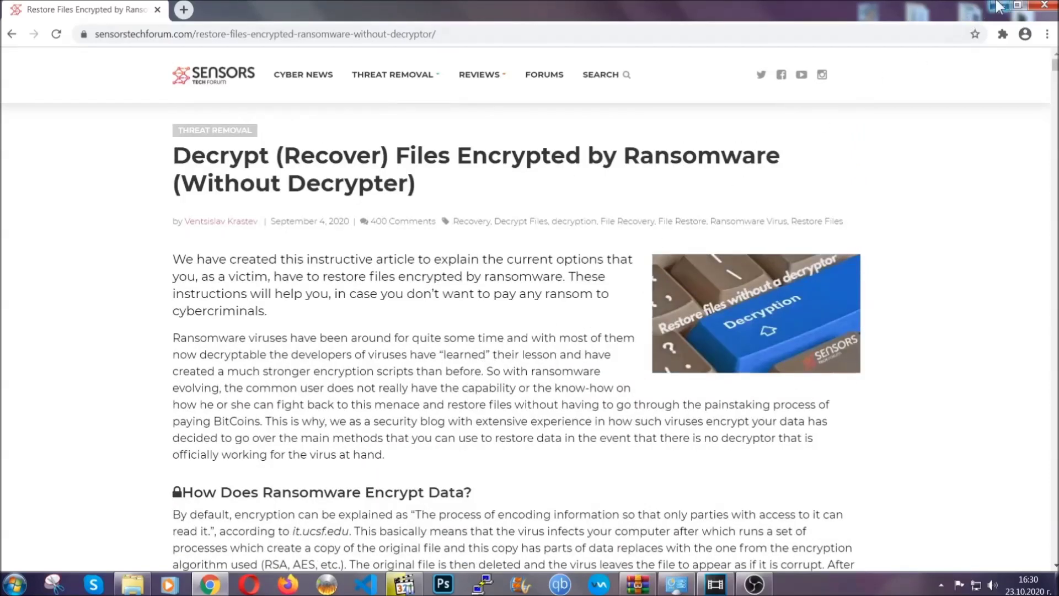
- Minimize the Chrome window with the ransomware article to show the desktop
left_click(998, 5)
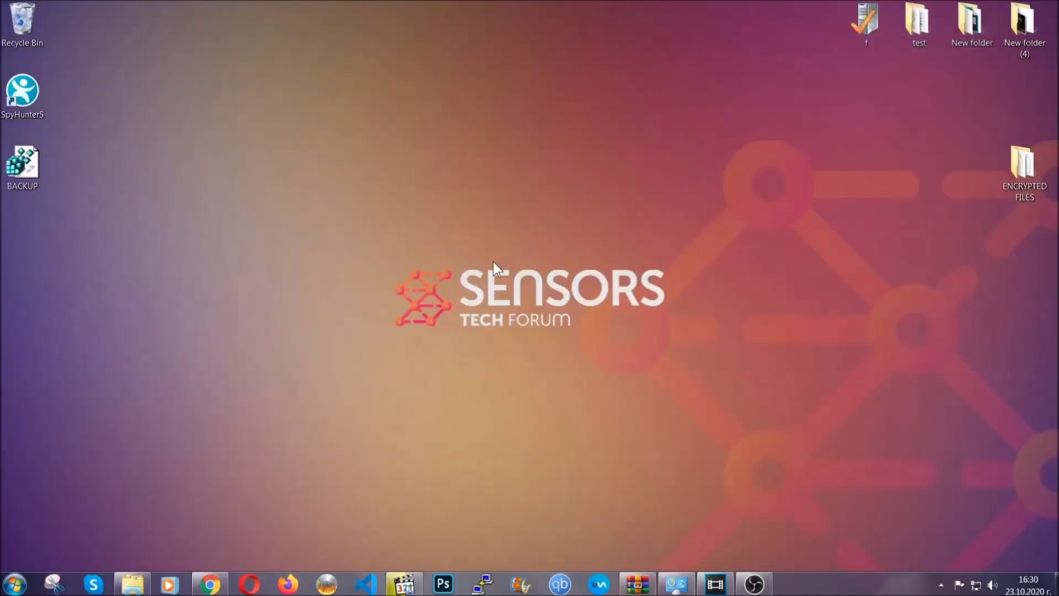